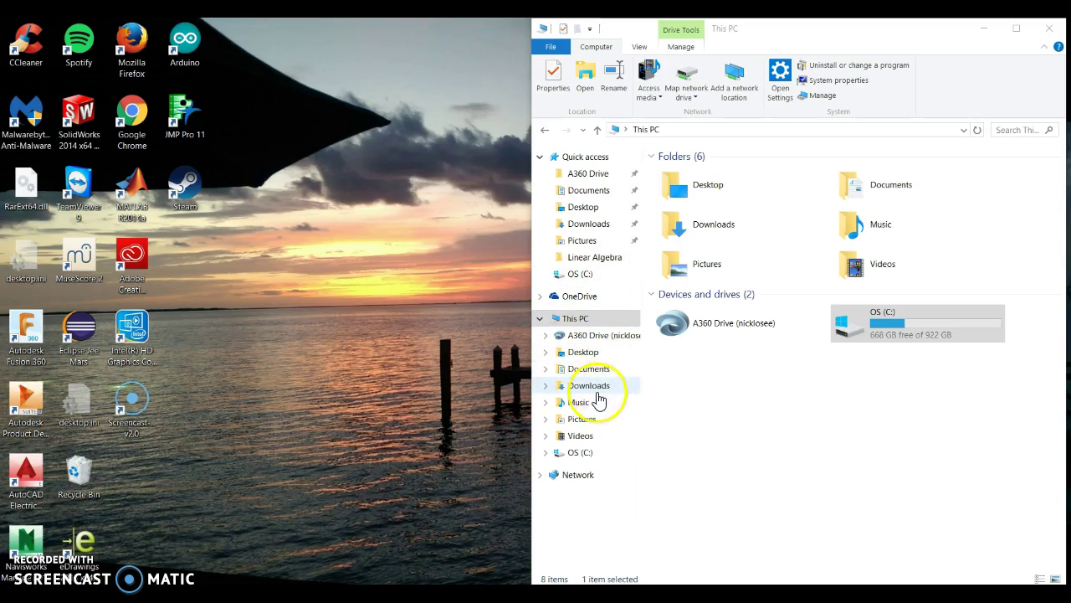
# - Check the contents of the Adempiere and Java6 folders on the C: drive
pyautogui.click(586, 452)
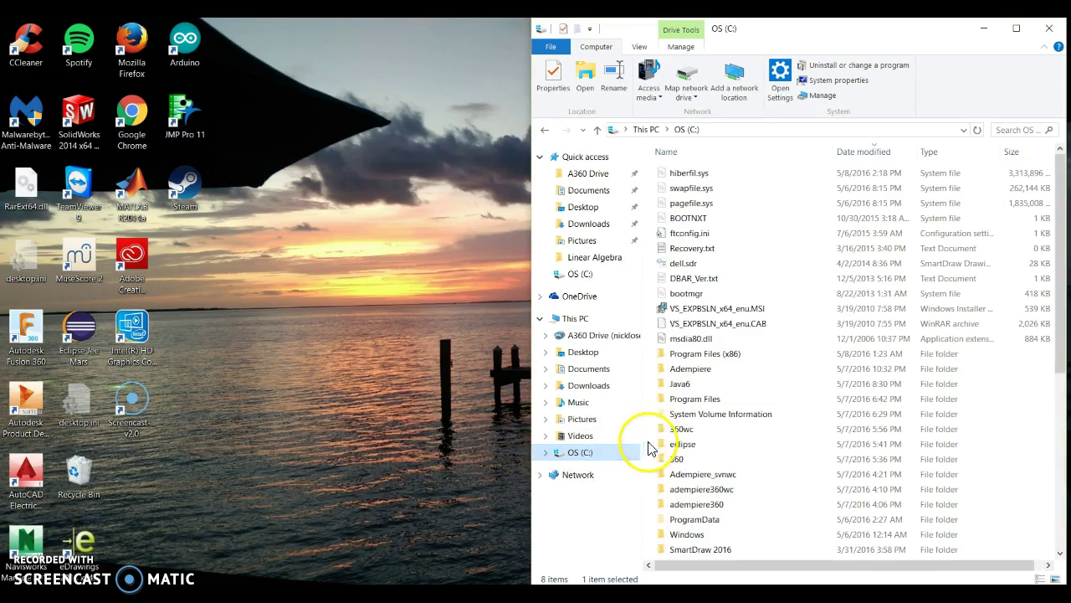
pyautogui.scroll(-1, 677, 423)
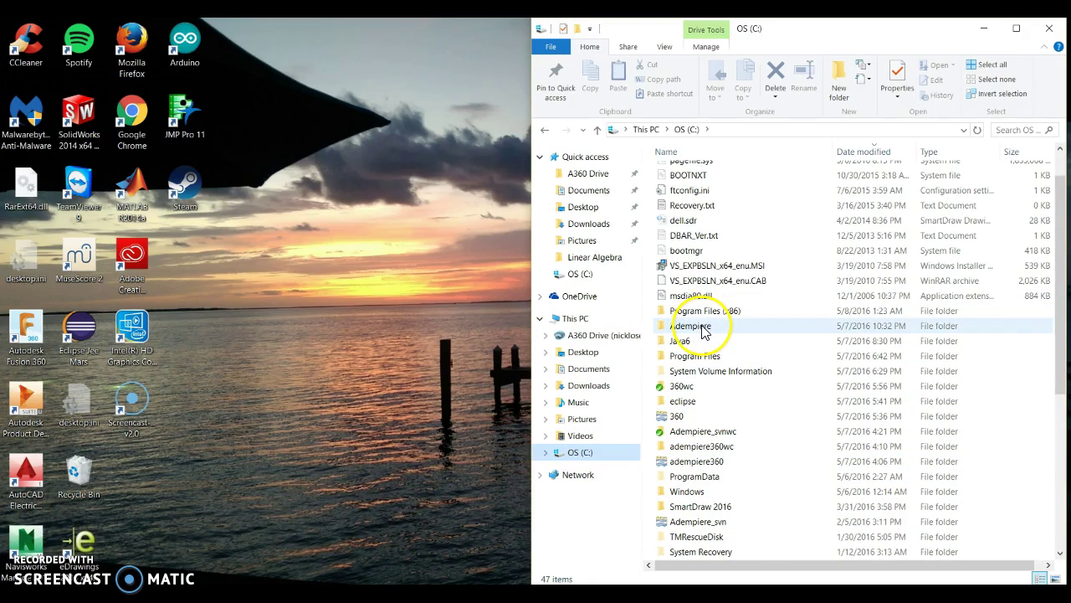
pyautogui.doubleClick(703, 330)
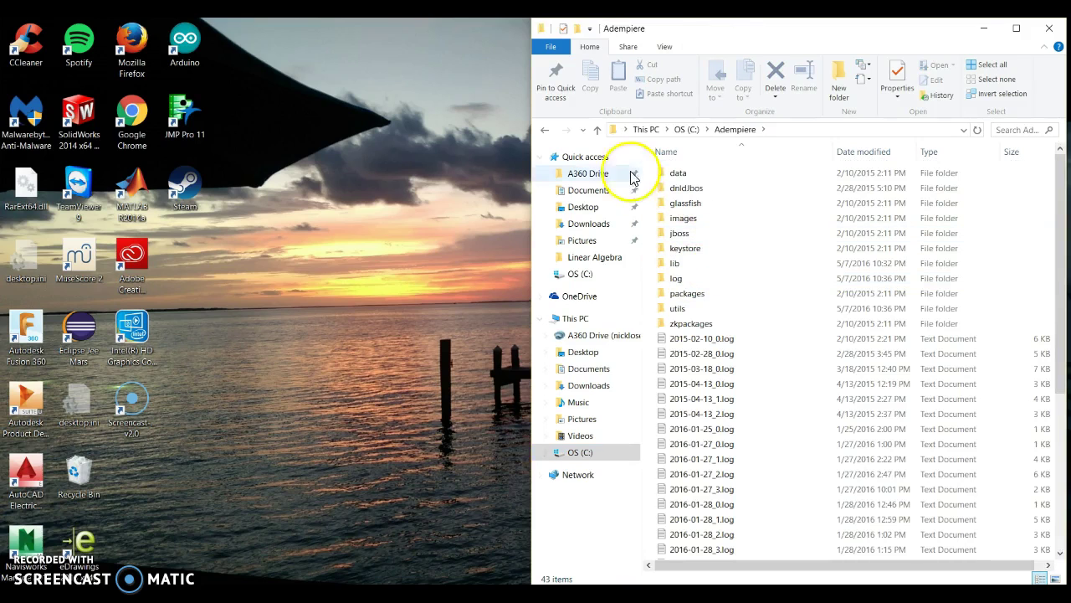
pyautogui.click(545, 130)
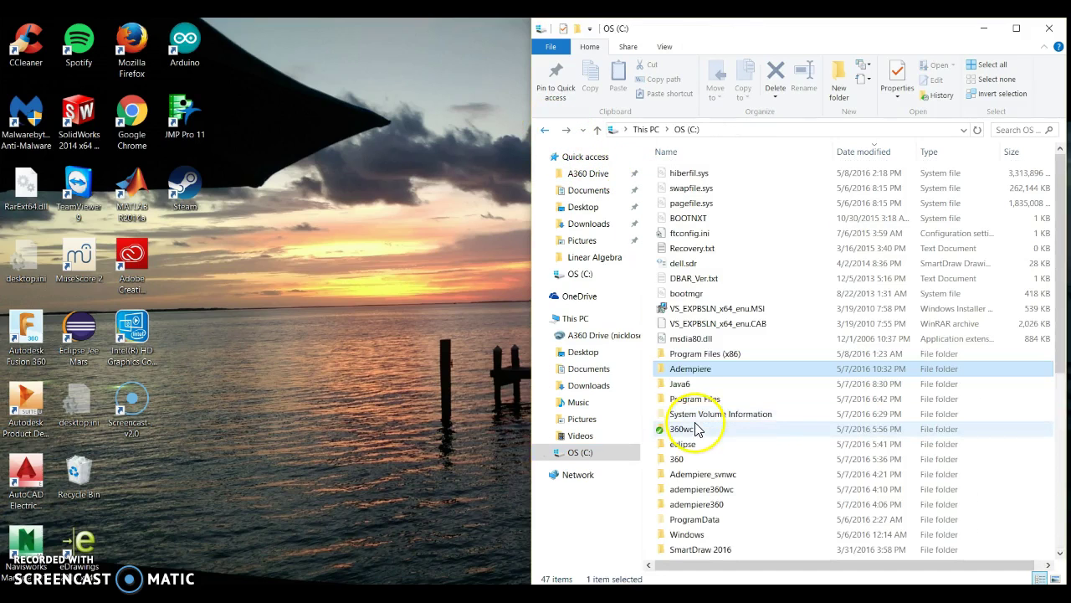
pyautogui.doubleClick(711, 386)
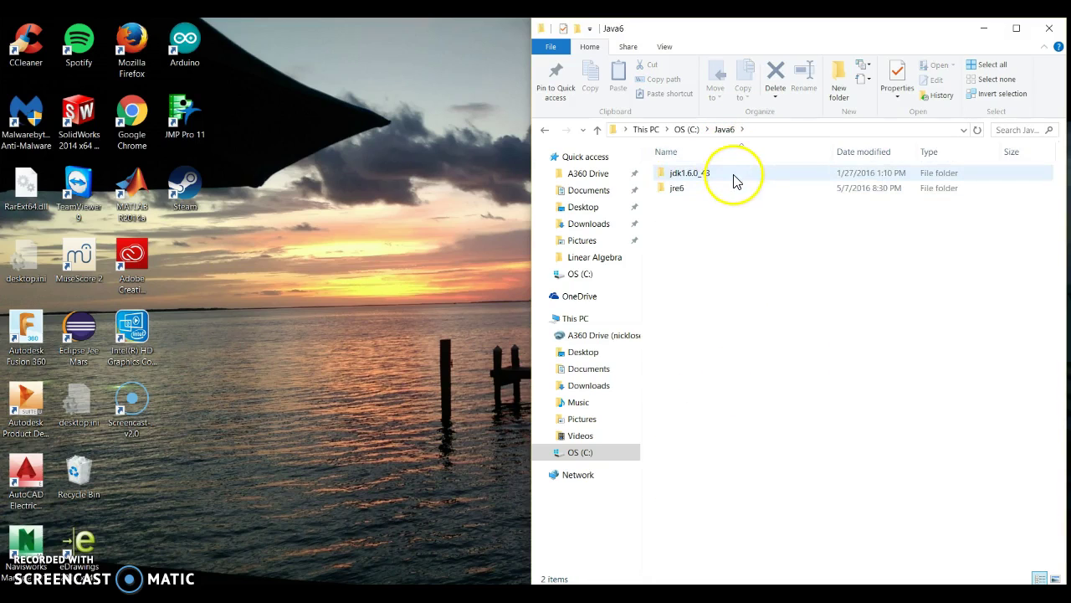
pyautogui.click(545, 132)
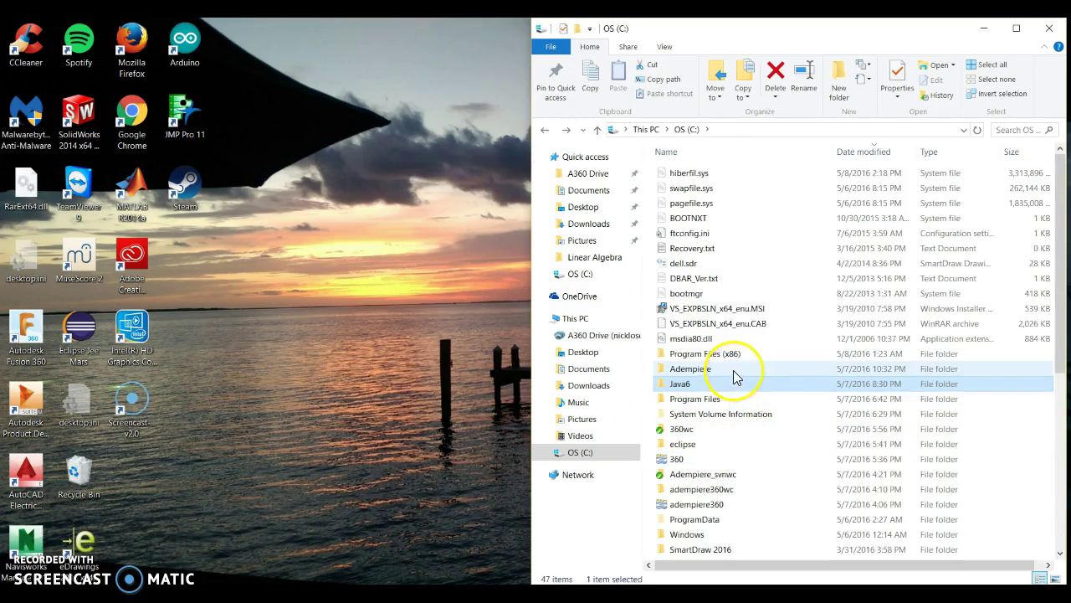
# - Check the contents of the PostgreSQL folder inside Program Files, then return to Program Files
pyautogui.doubleClick(733, 401)
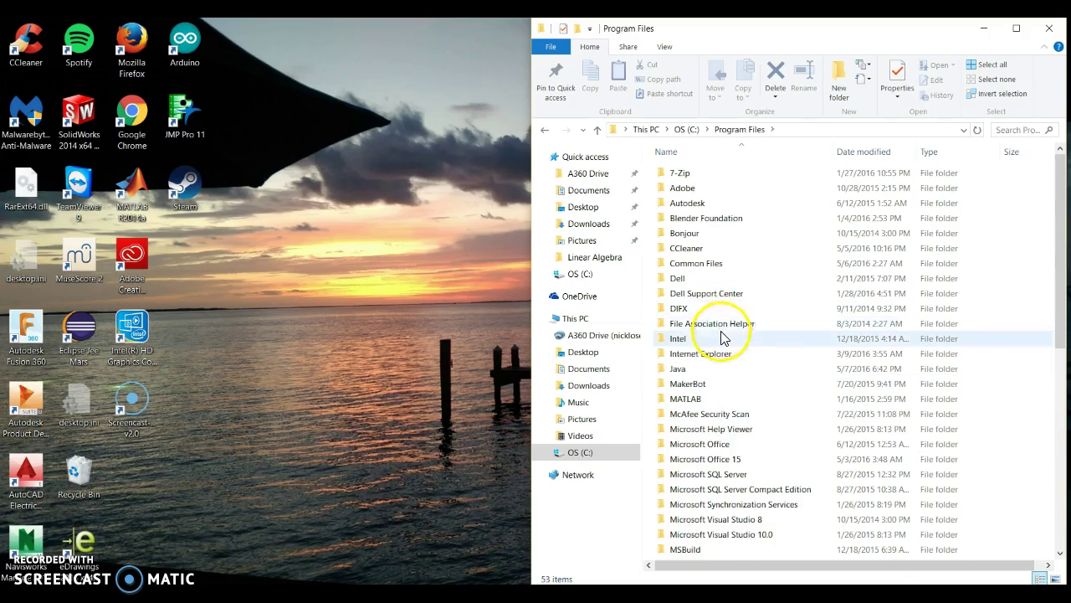
pyautogui.scroll(-5, 722, 335)
pyautogui.scroll(-1, 723, 339)
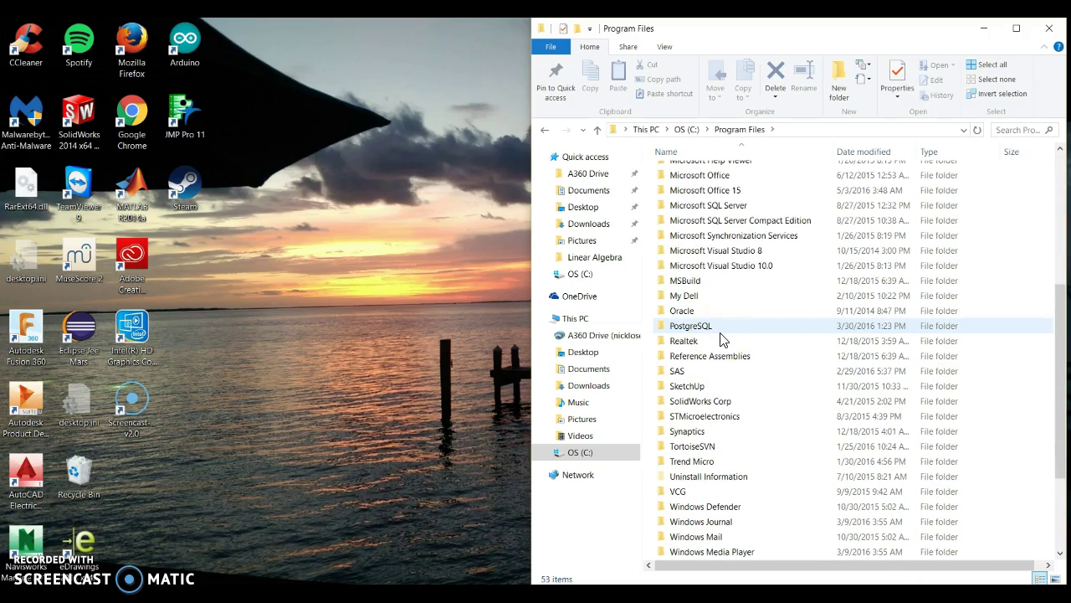
pyautogui.scroll(-1, 721, 339)
pyautogui.doubleClick(691, 282)
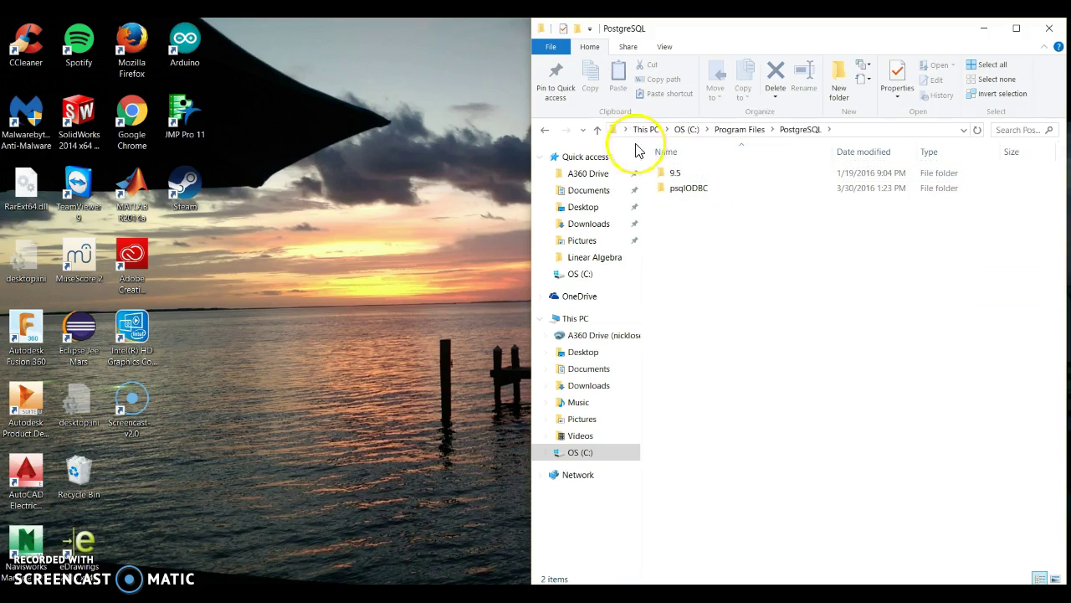
pyautogui.click(544, 131)
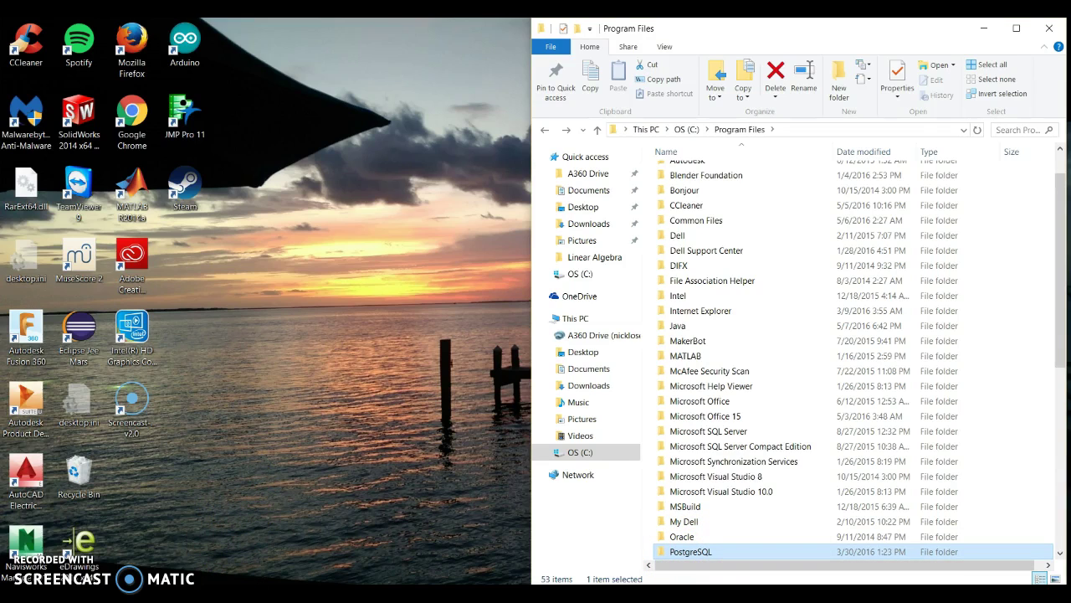
# - Search Windows for the system environment variables settings, open the Environment Variables dialog beside the file window, and select ADEMPIERE_HOME
pyautogui.click(93, 584)
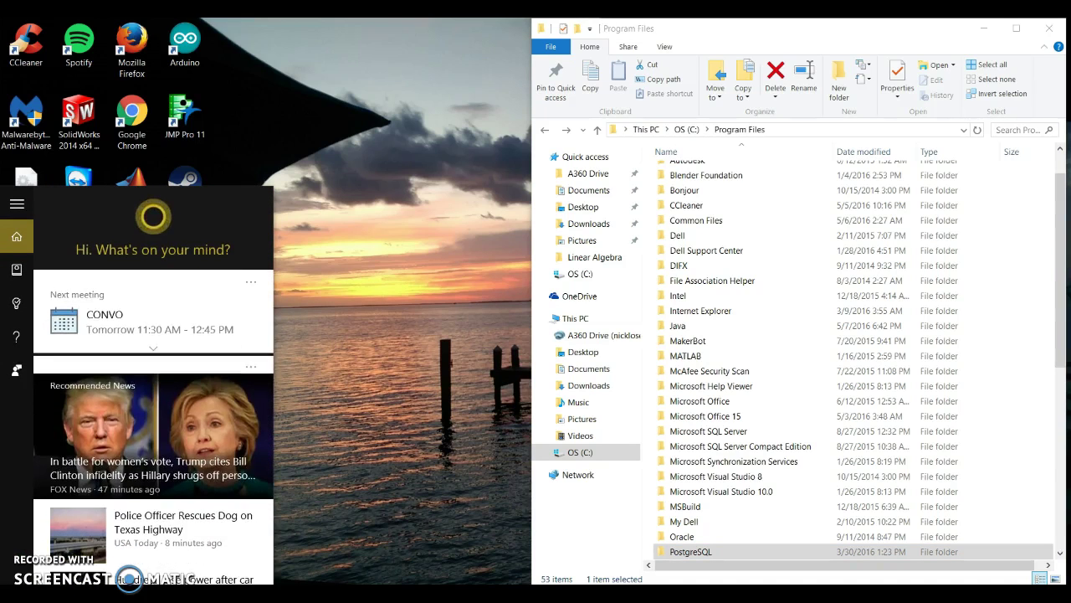
pyautogui.write('environmen')
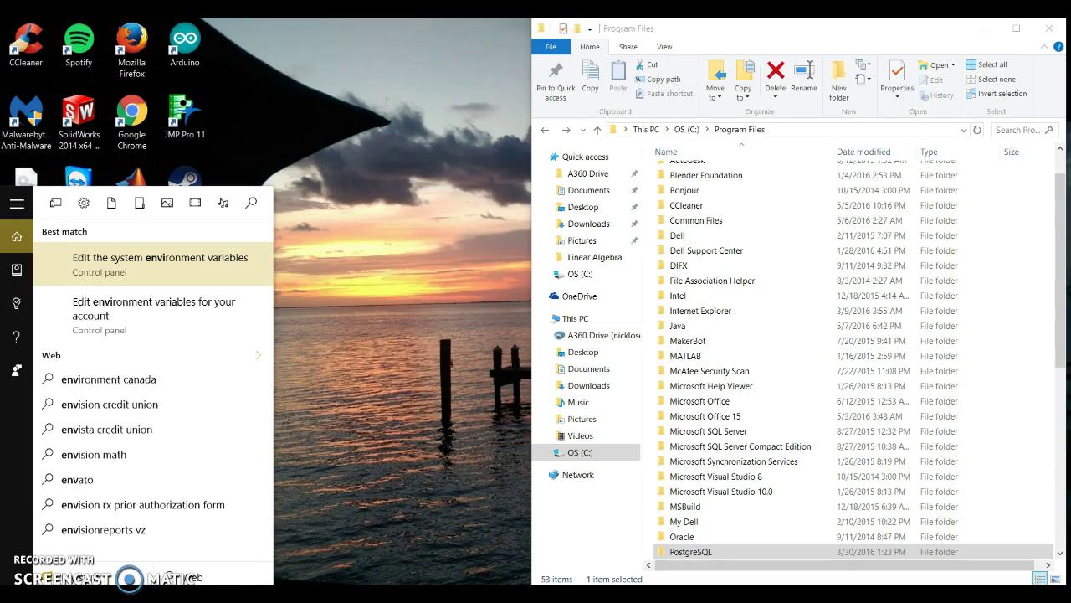
pyautogui.write('t')
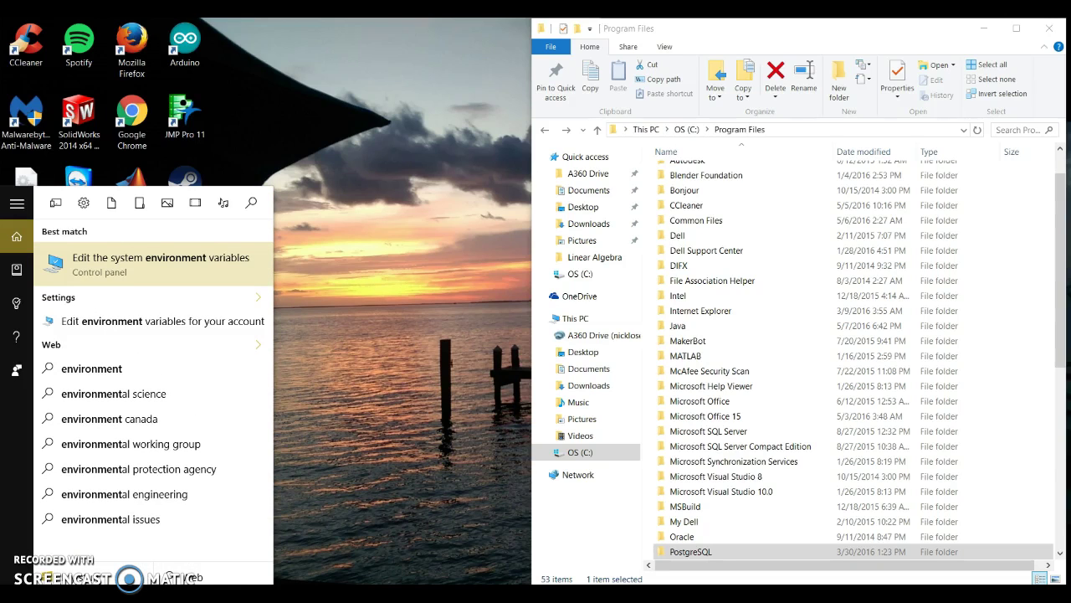
pyautogui.write(' varia')
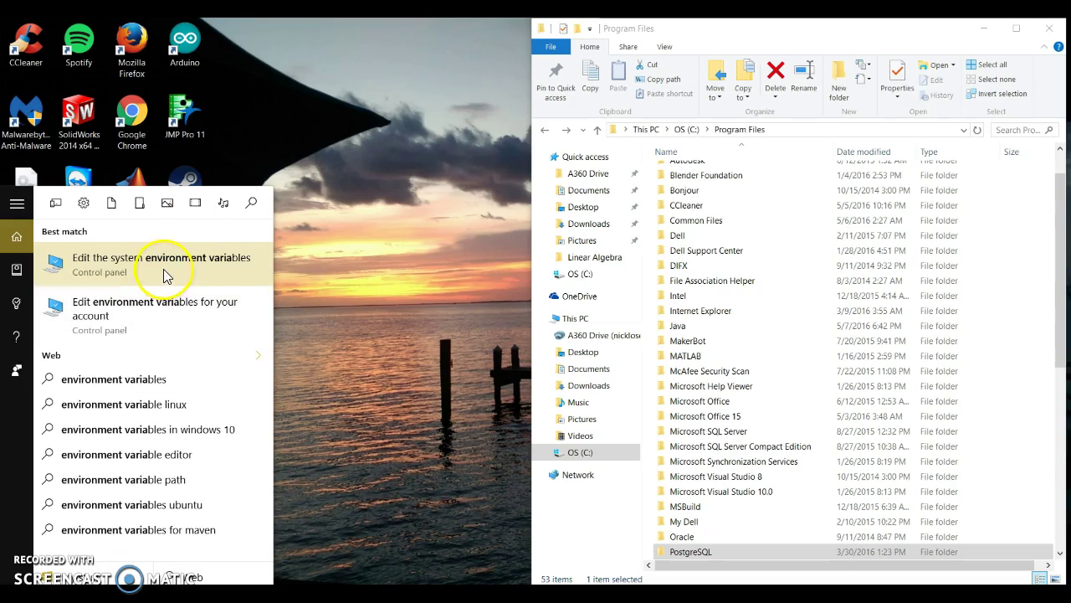
pyautogui.click(162, 267)
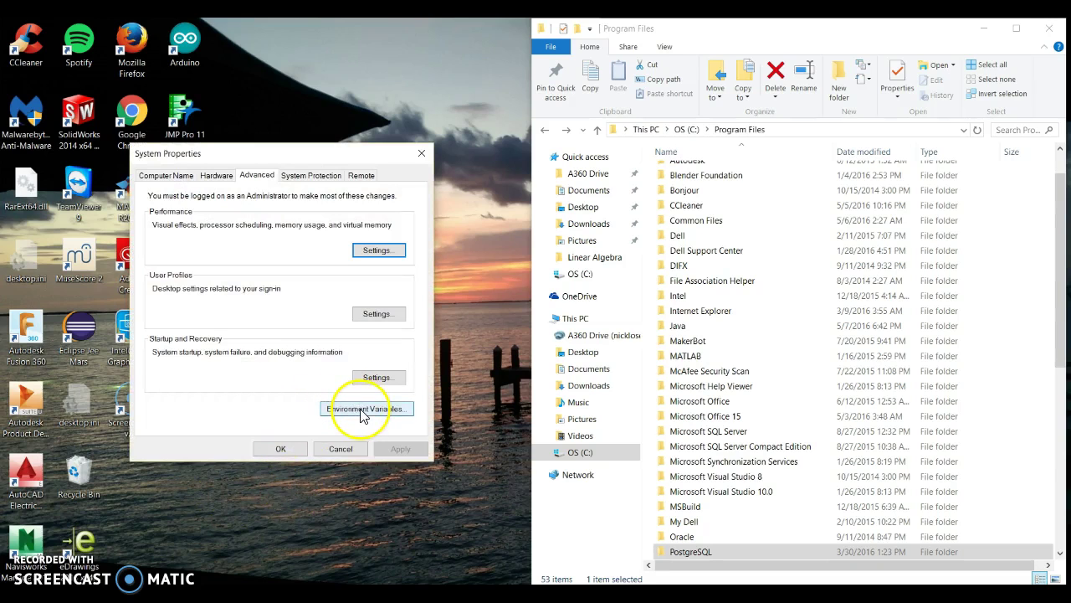
pyautogui.click(364, 409)
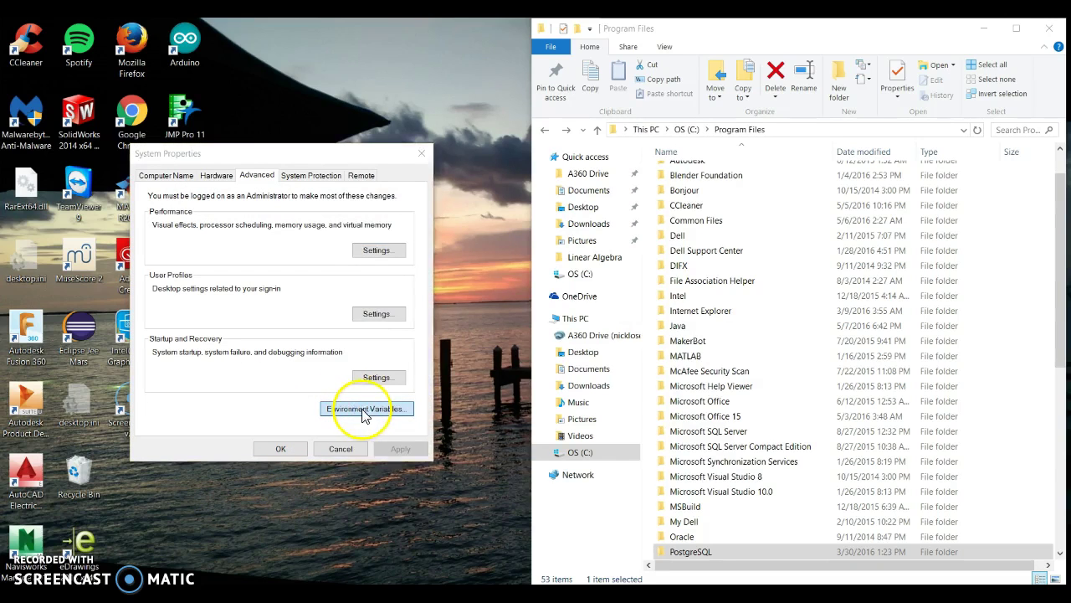
pyautogui.moveTo(453, 100); pyautogui.dragTo(220, 105)
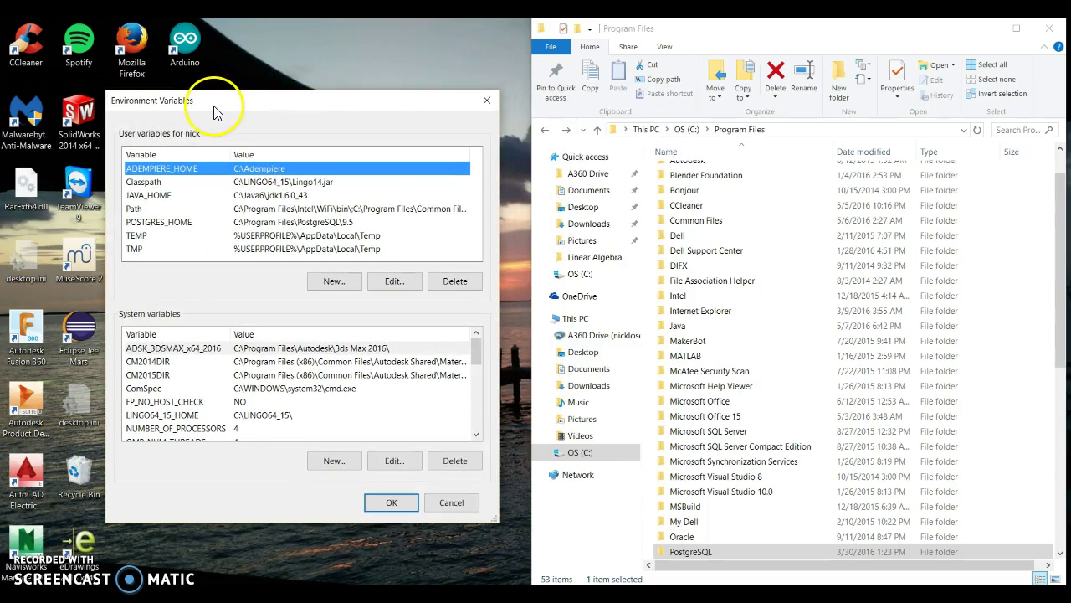
pyautogui.click(224, 171)
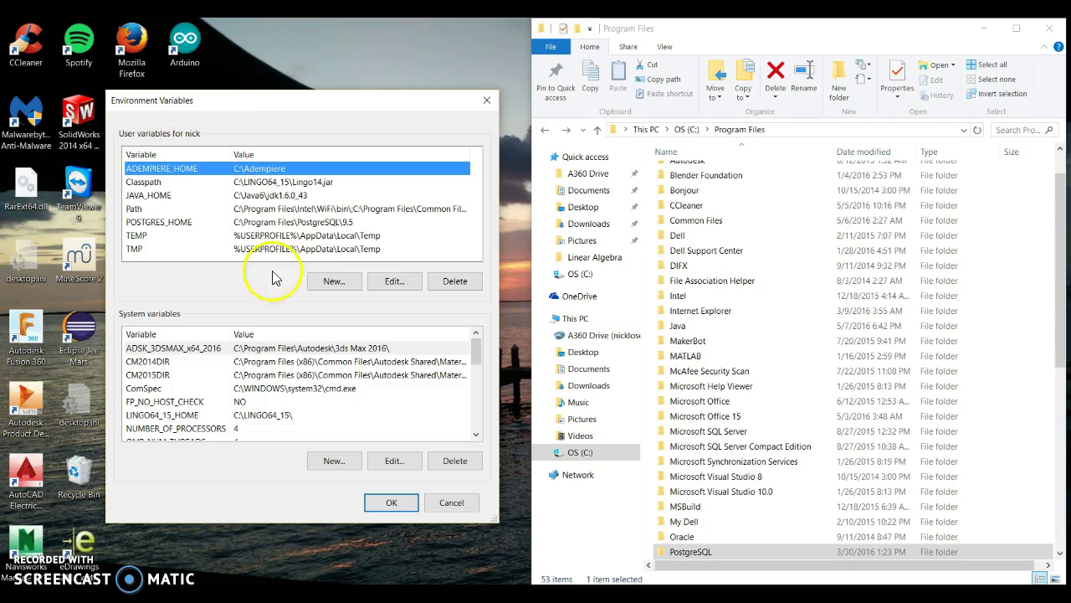
# - Fill in a new user variable ADEMPIERE_HOME with the path C:\Adempiere copied from its folder, and discard it
pyautogui.click(333, 282)
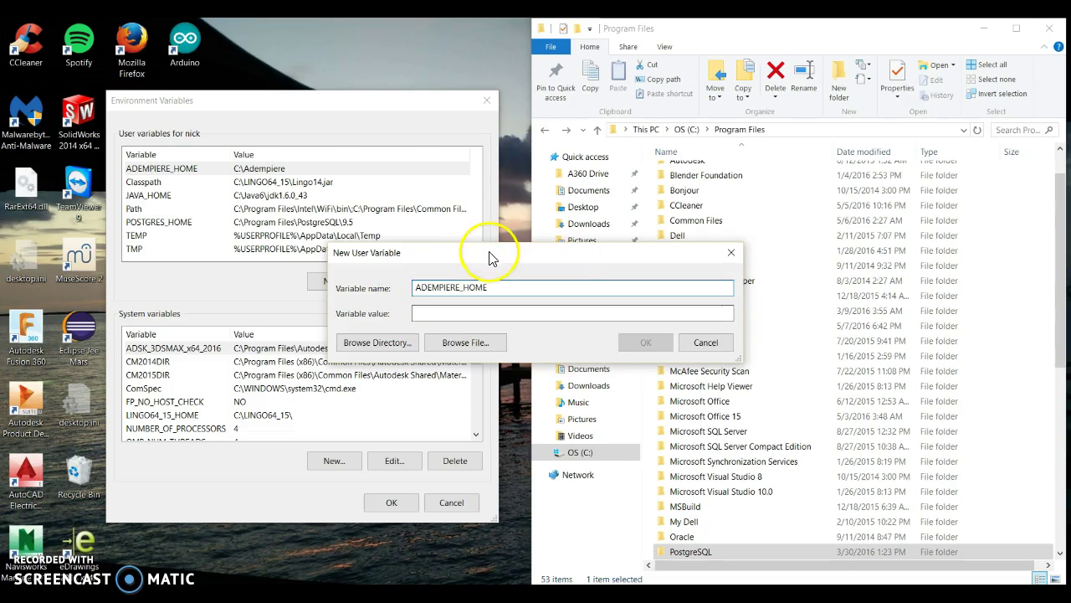
pyautogui.moveTo(494, 258); pyautogui.dragTo(265, 234)
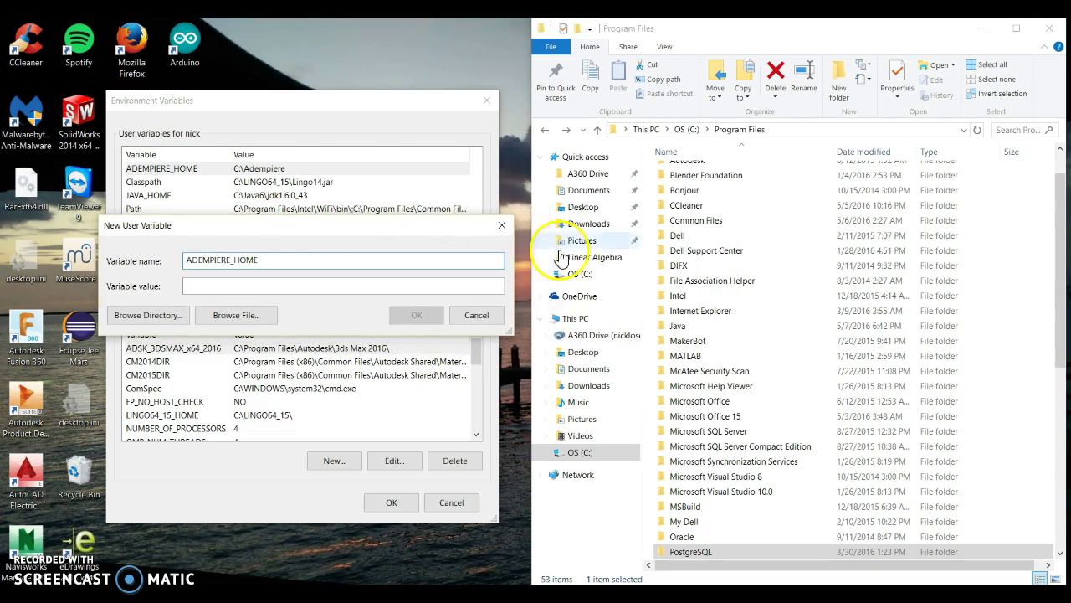
pyautogui.click(545, 129)
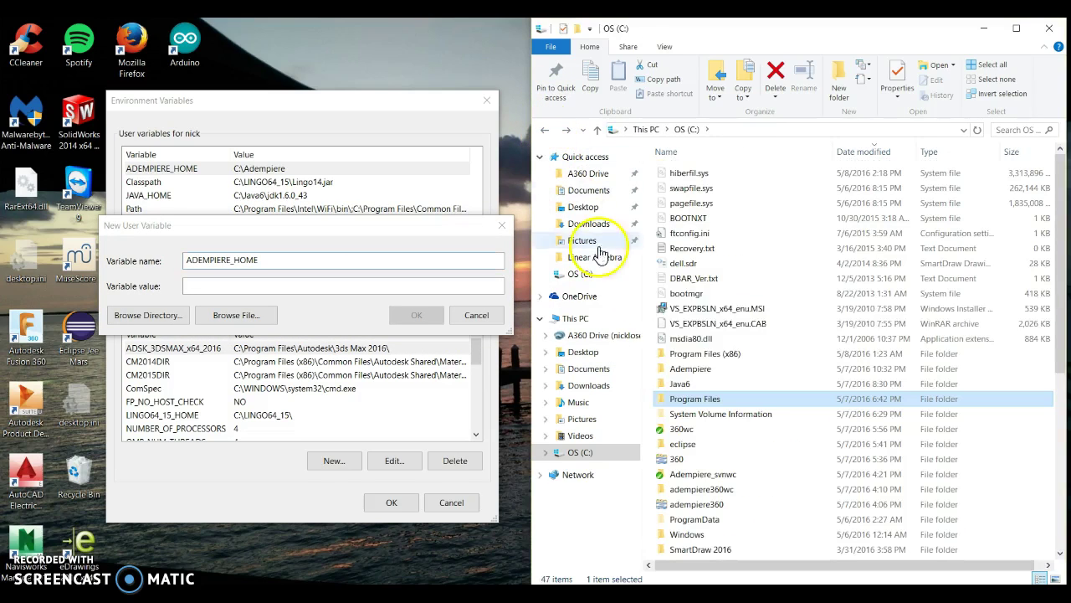
pyautogui.doubleClick(693, 369)
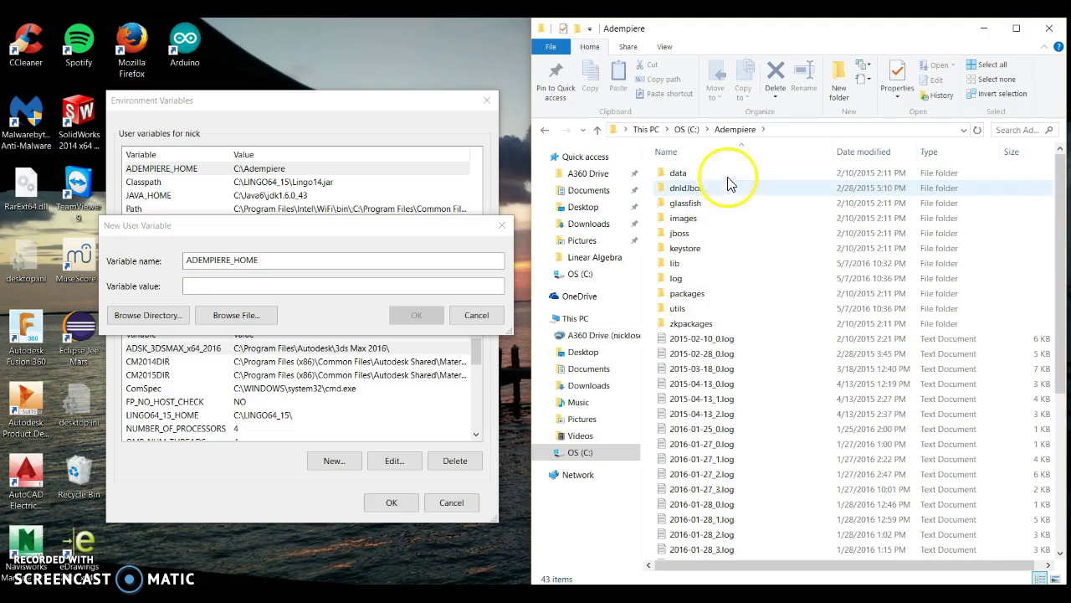
pyautogui.click(782, 131)
pyautogui.hotkey('ctrl', 'c')
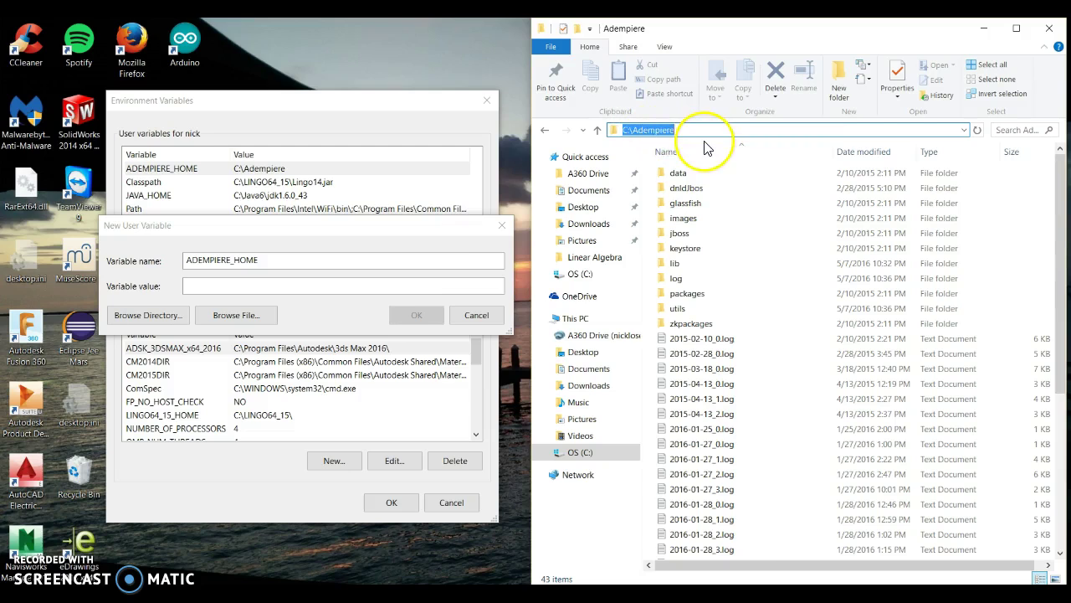
pyautogui.click(444, 285)
pyautogui.hotkey('ctrl', 'v')
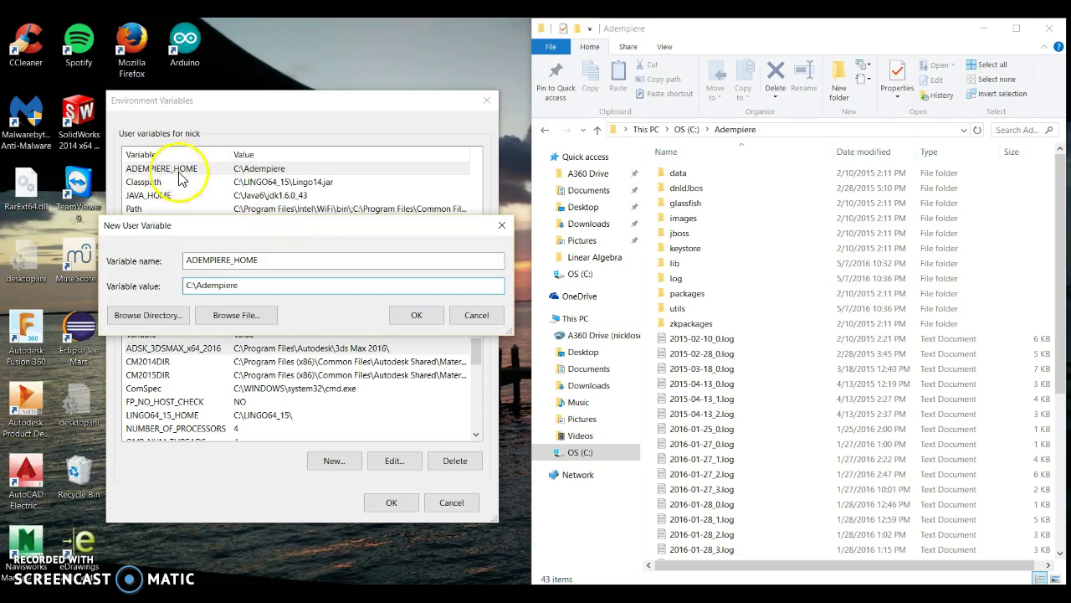
pyautogui.click(473, 316)
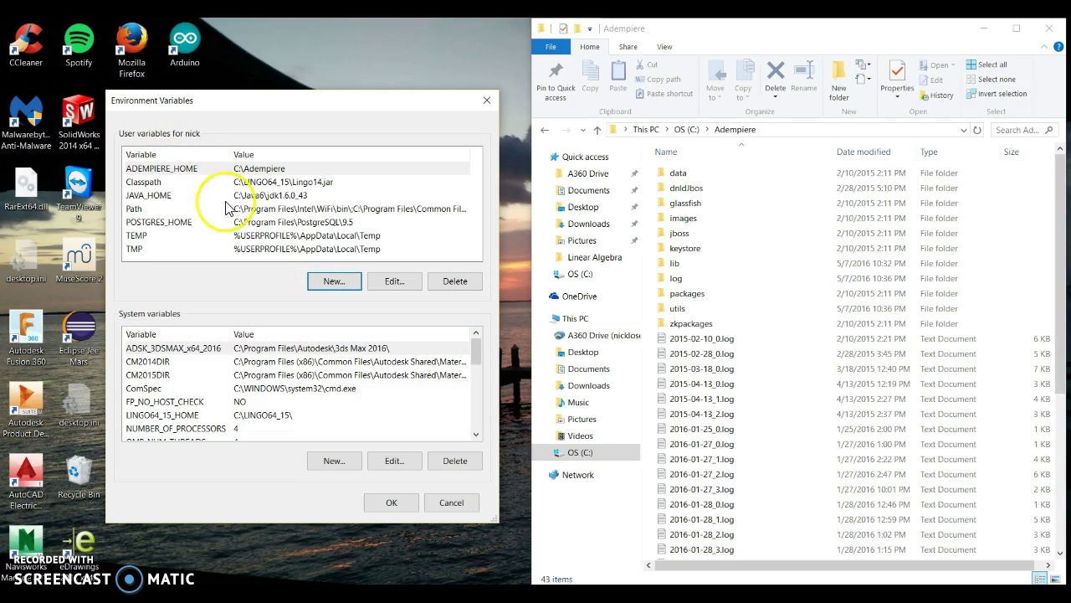
# - Fill in a new user variable JAVA_HOME with the path C:\Java6\jdk1.6.0_43 copied from its folder, and discard it
pyautogui.click(334, 282)
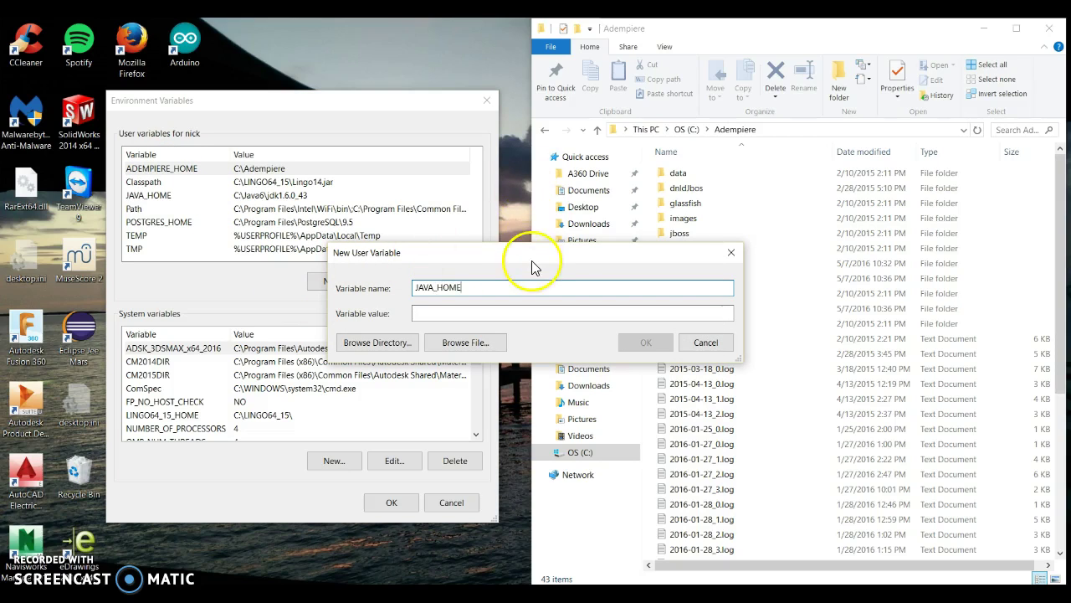
pyautogui.moveTo(539, 257); pyautogui.dragTo(306, 243)
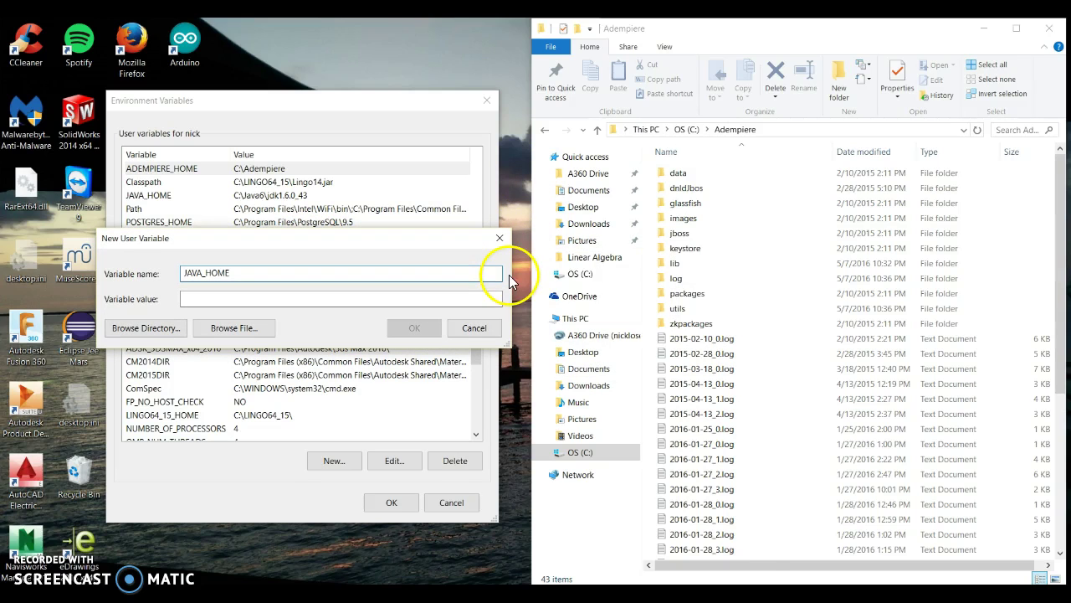
pyautogui.click(546, 131)
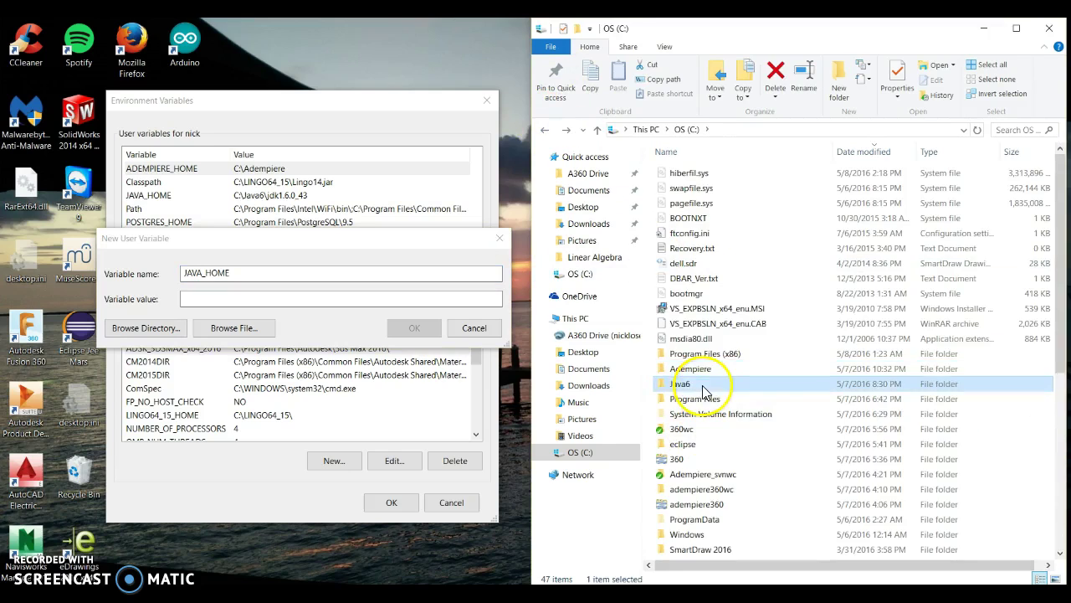
pyautogui.doubleClick(702, 386)
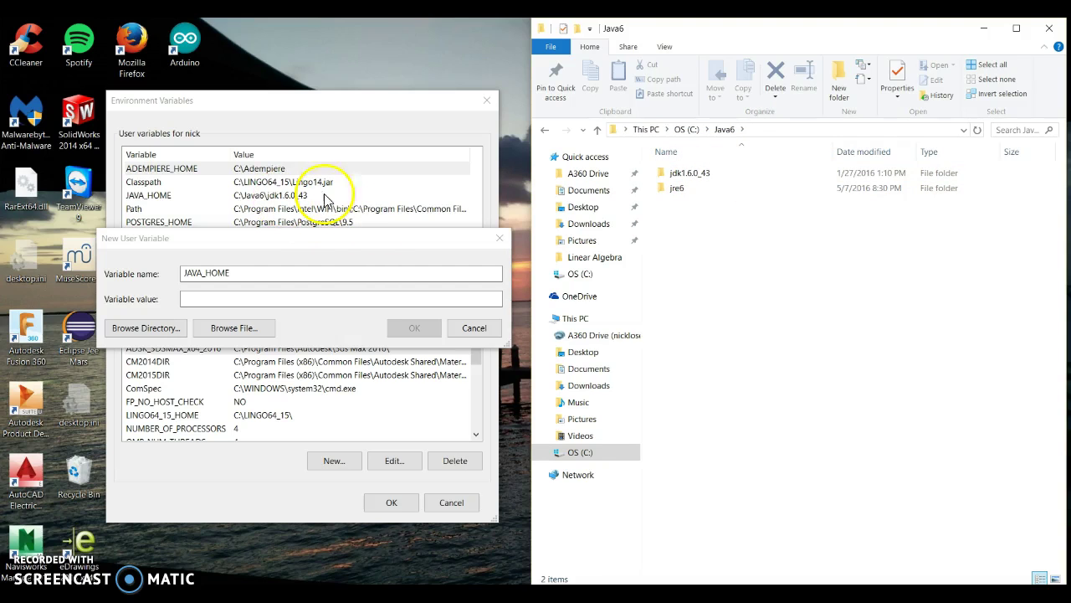
pyautogui.doubleClick(748, 174)
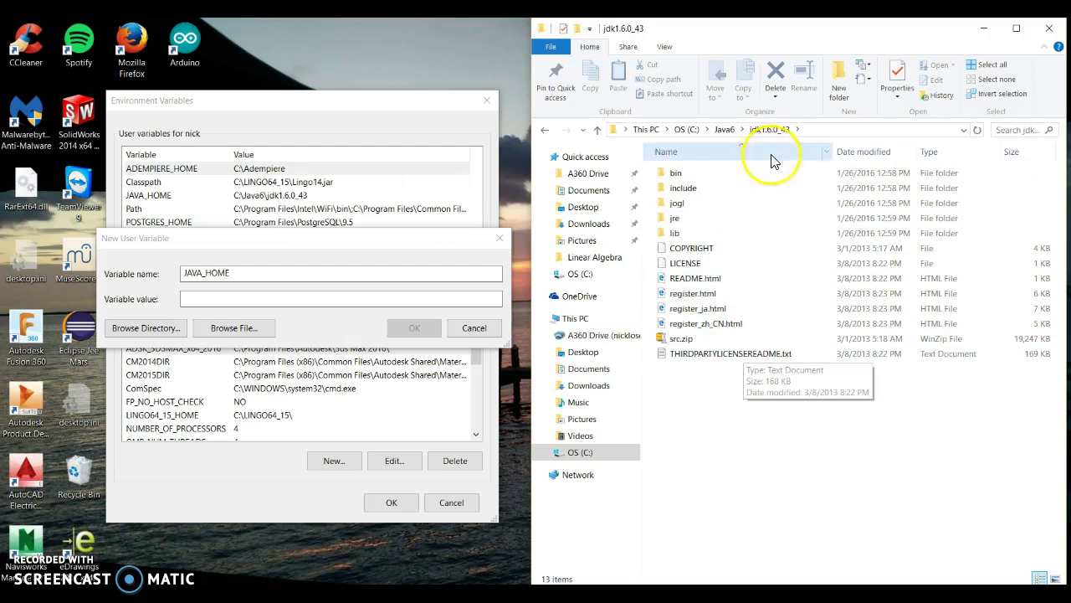
pyautogui.click(816, 132)
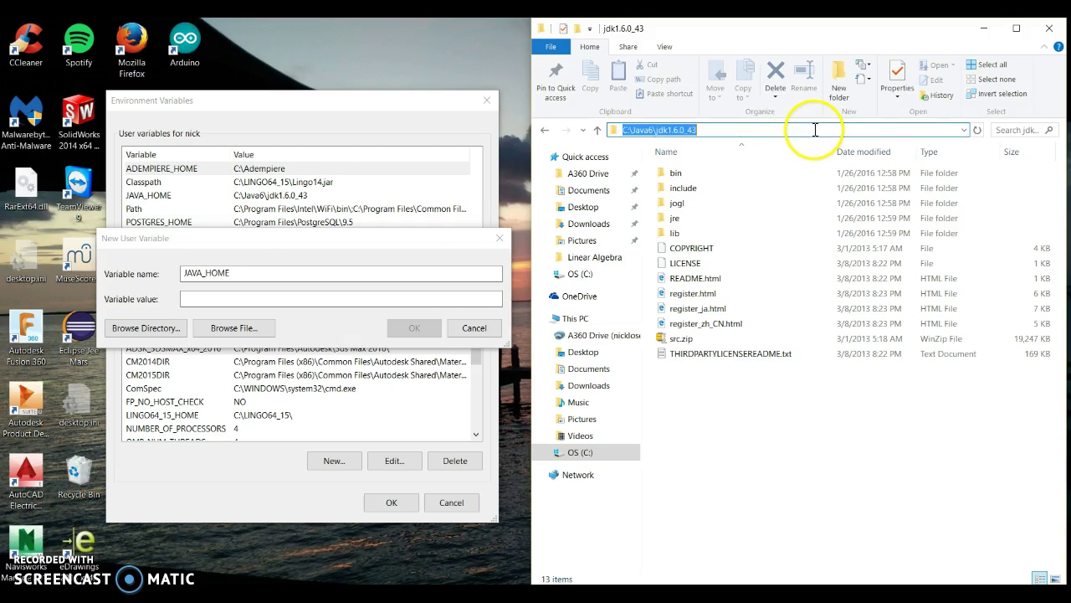
pyautogui.click(442, 299)
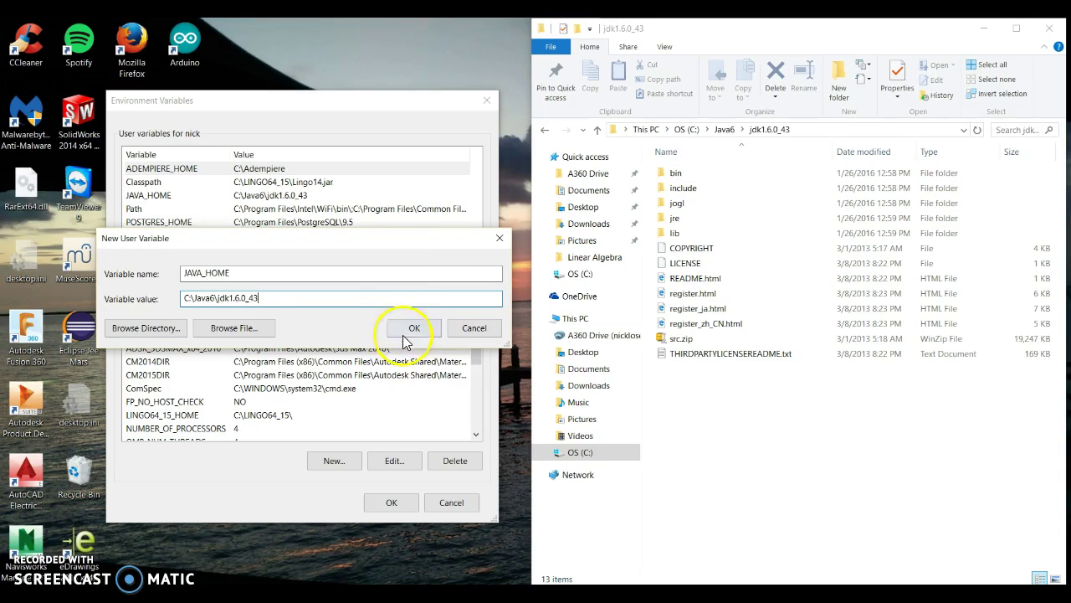
pyautogui.click(473, 328)
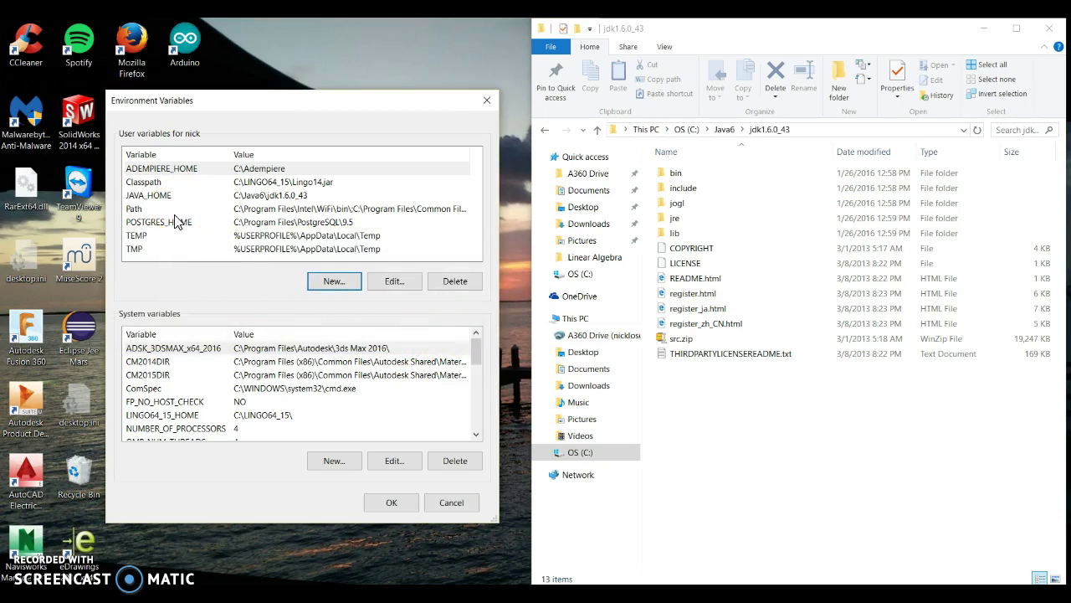
# - Fill in a new user variable POSTGRES_HOME with the path C:\Program Files\PostgreSQL\9.5 copied from its folder, and discard it
pyautogui.click(332, 280)
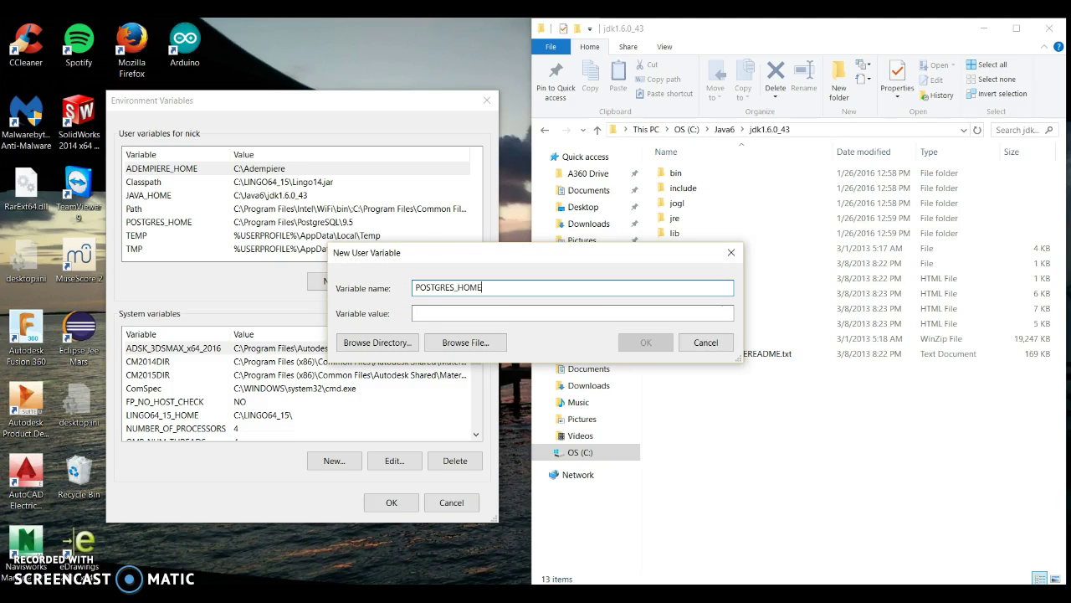
pyautogui.moveTo(419, 255); pyautogui.dragTo(210, 252)
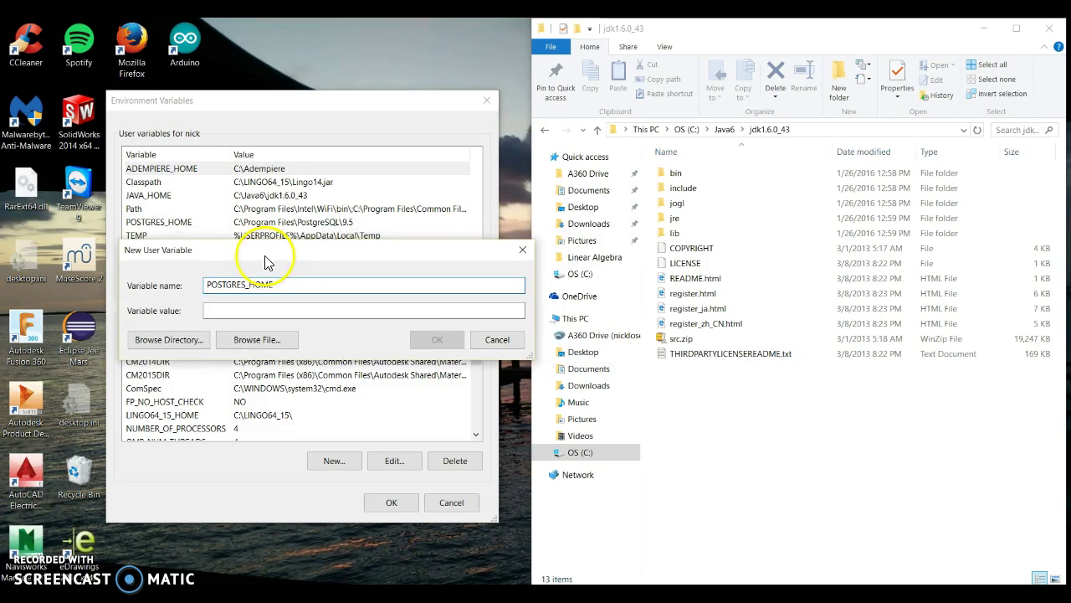
pyautogui.click(545, 132)
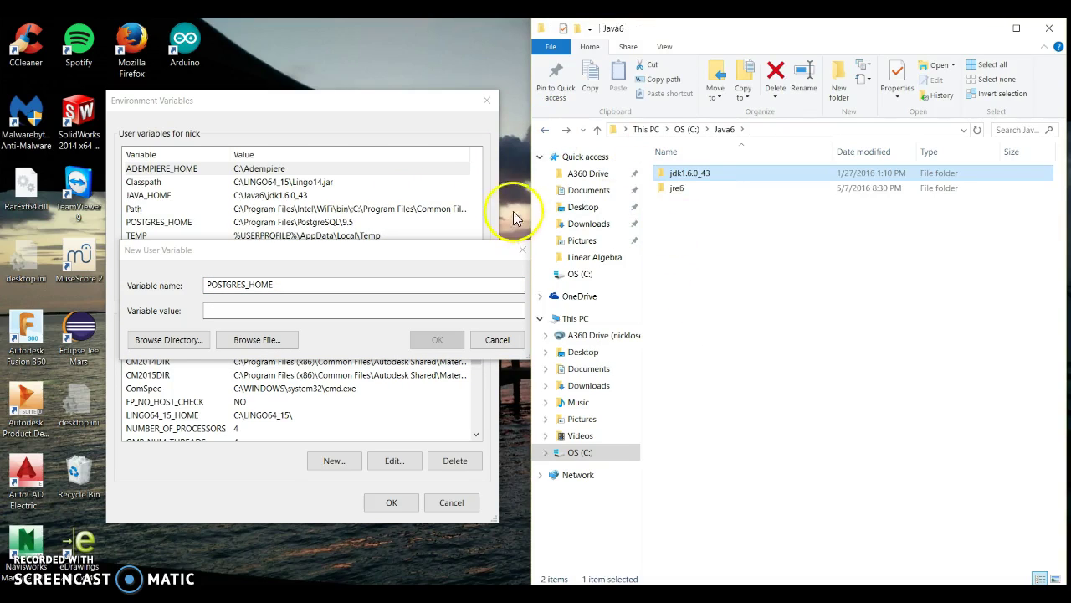
pyautogui.click(548, 131)
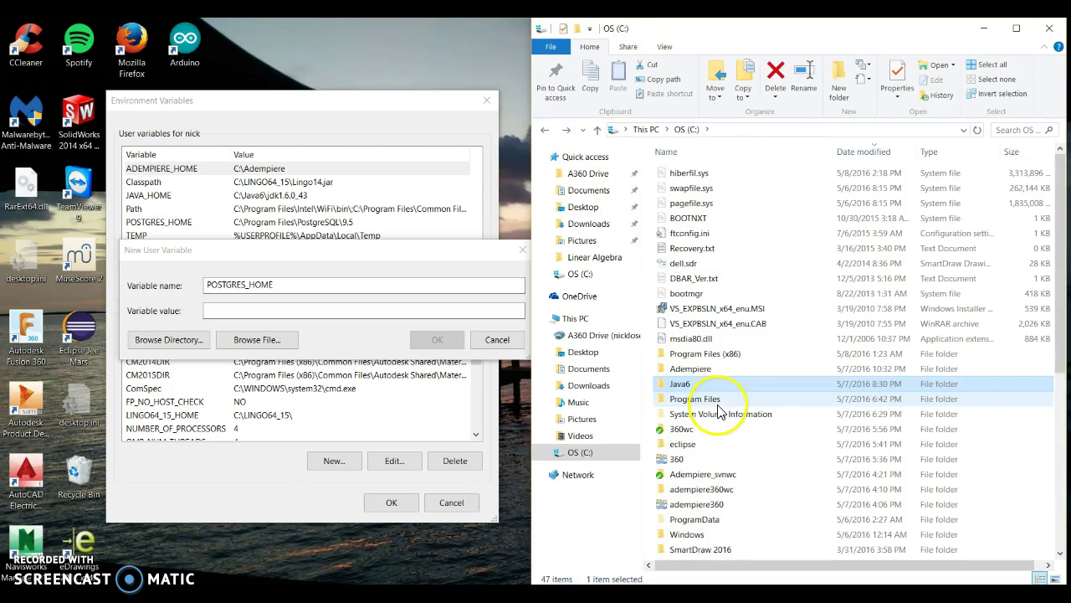
pyautogui.doubleClick(719, 399)
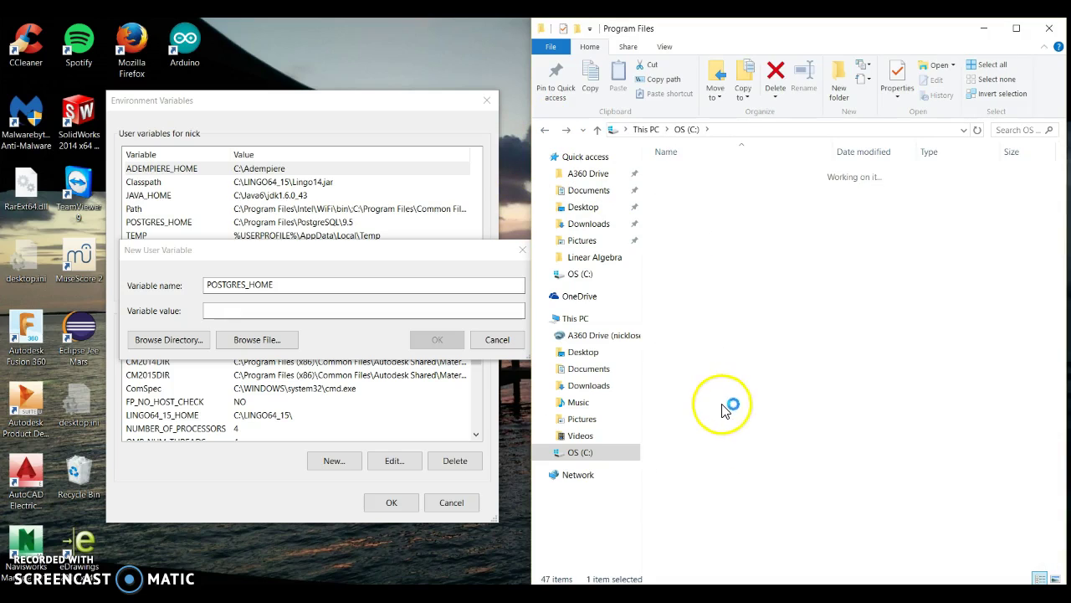
pyautogui.scroll(-4, 715, 383)
pyautogui.scroll(-3, 714, 385)
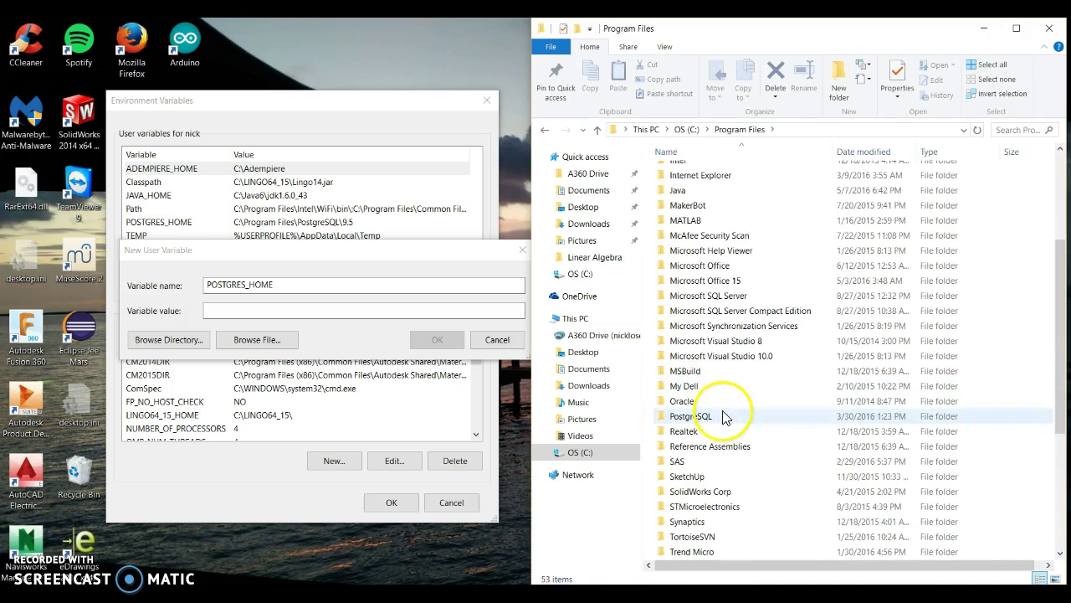
pyautogui.doubleClick(732, 414)
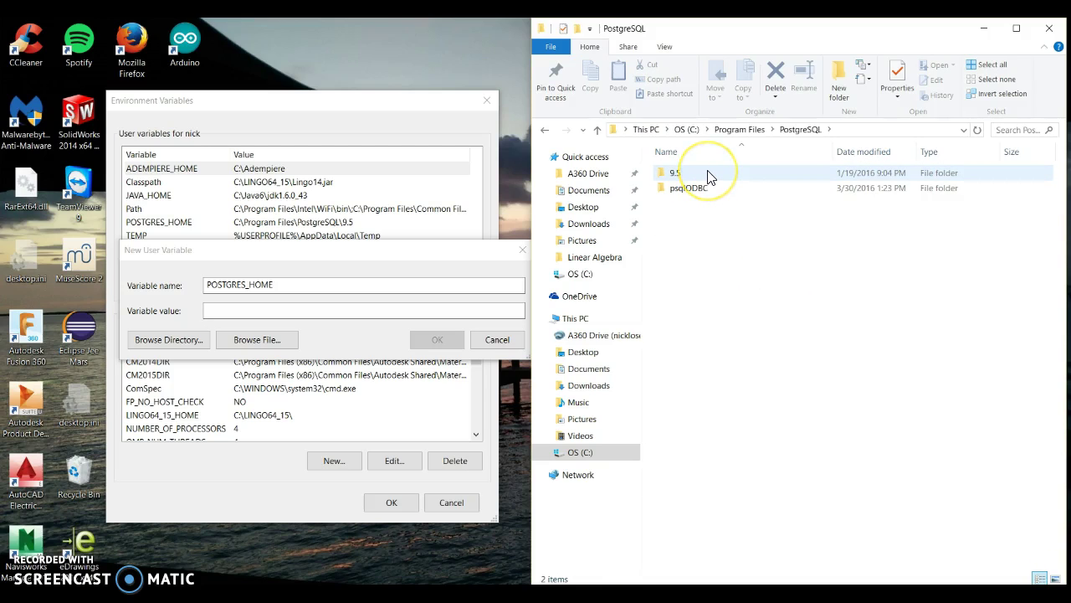
pyautogui.doubleClick(707, 176)
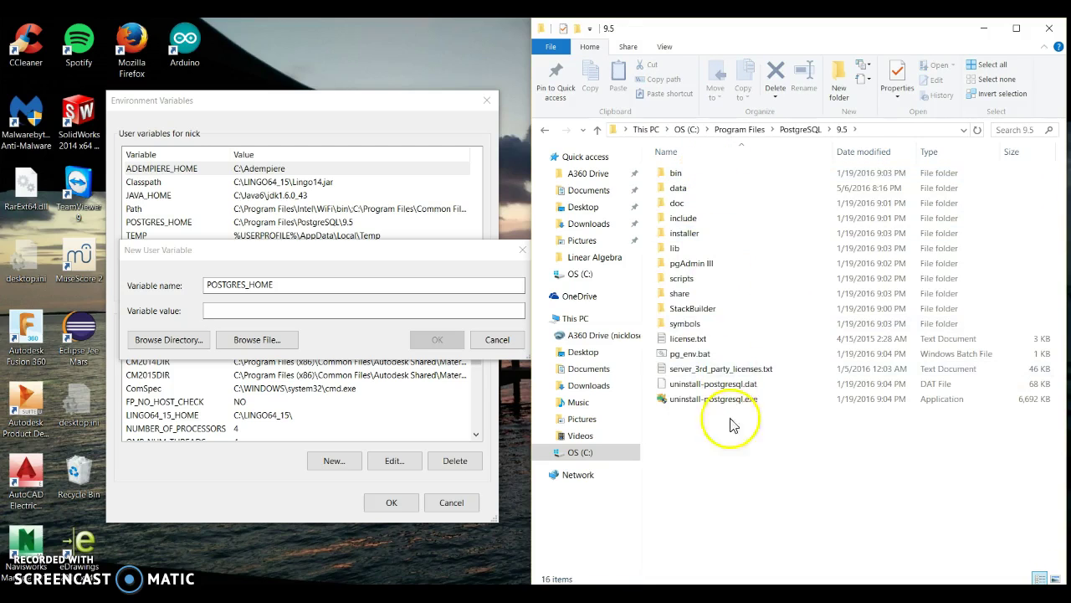
pyautogui.click(852, 130)
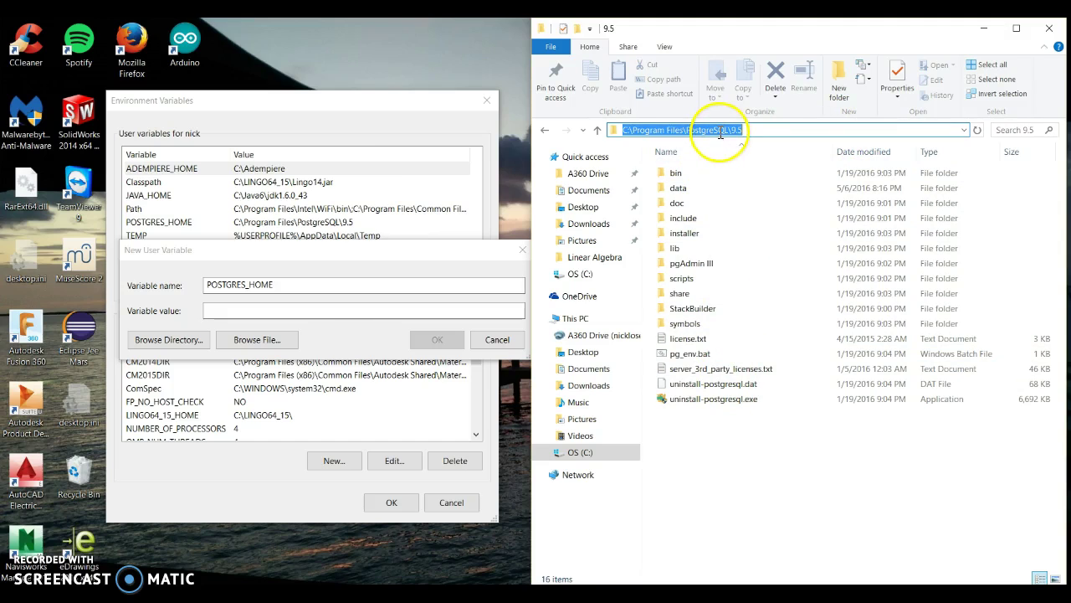
pyautogui.click(364, 310)
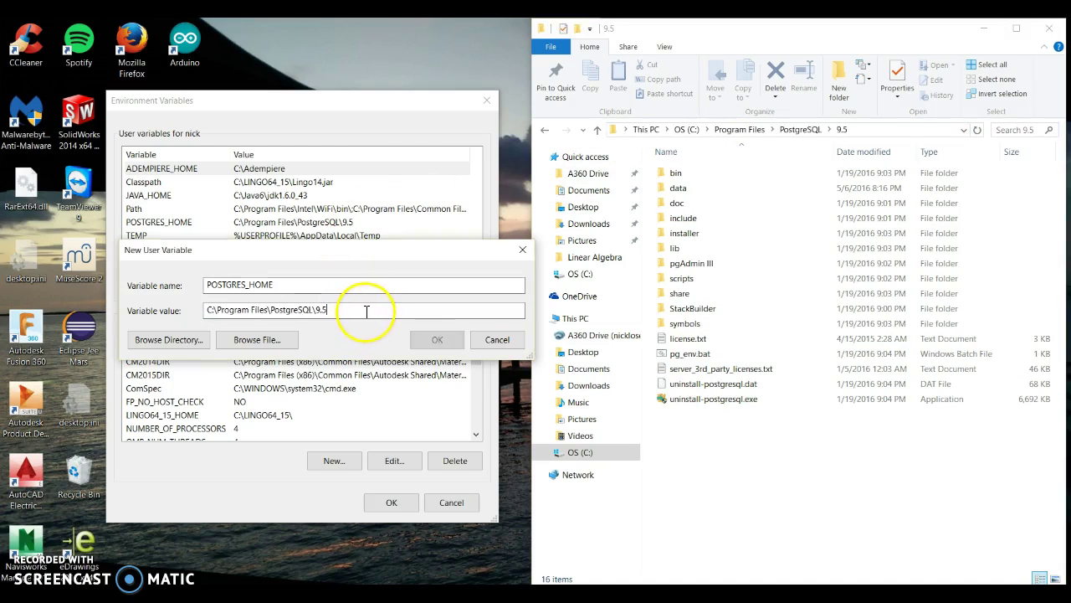
pyautogui.click(477, 342)
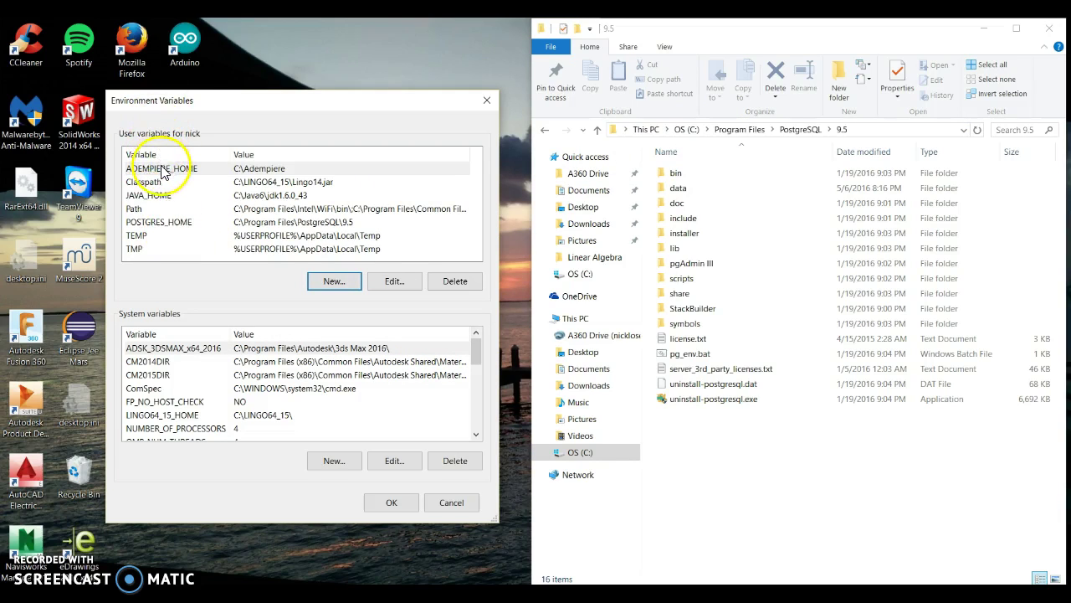
# - Review the JAVA_HOME and POSTGRES_HOME user variables, and locate Path among the system variables
pyautogui.click(166, 197)
pyautogui.click(167, 222)
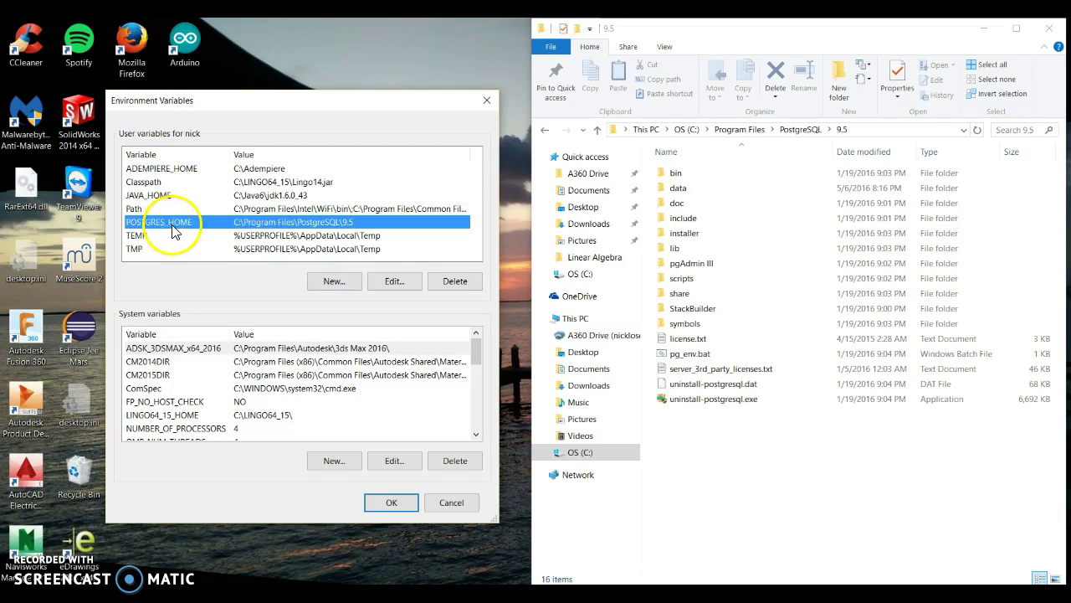
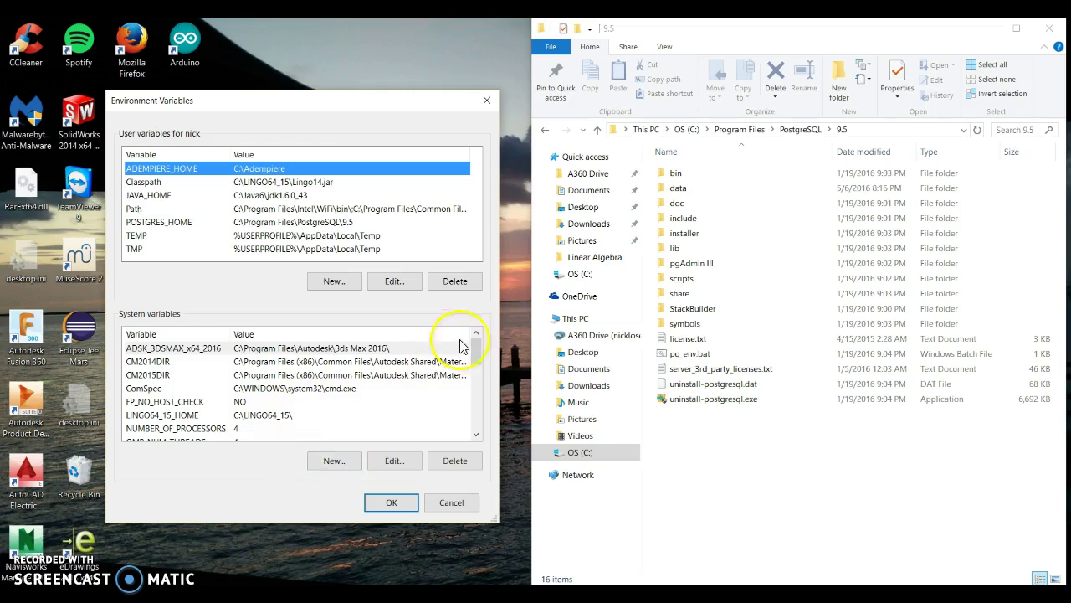
pyautogui.moveTo(476, 346); pyautogui.dragTo(482, 374)
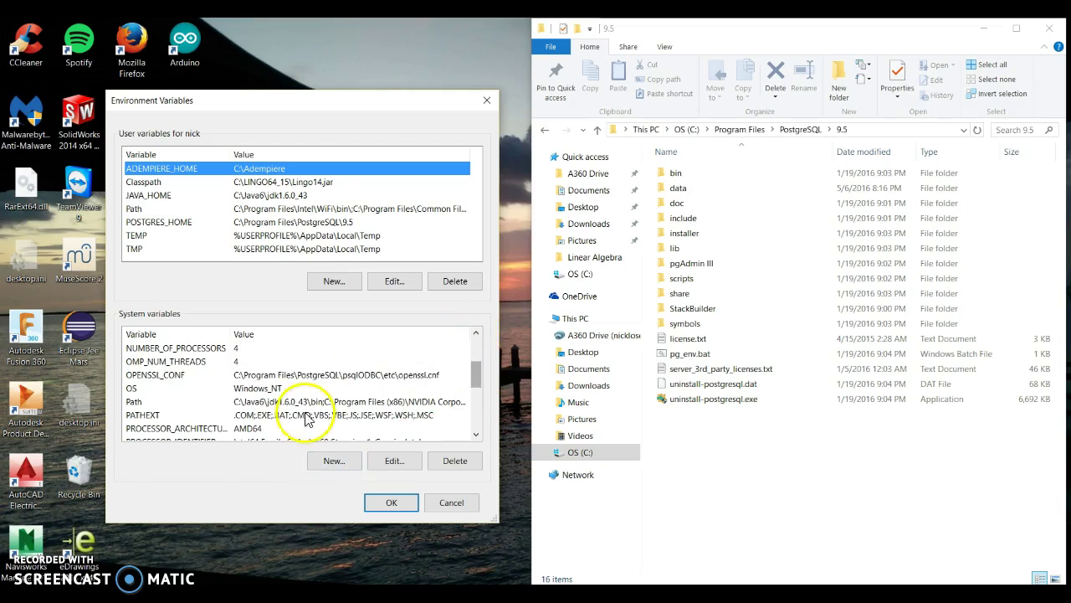
pyautogui.click(216, 403)
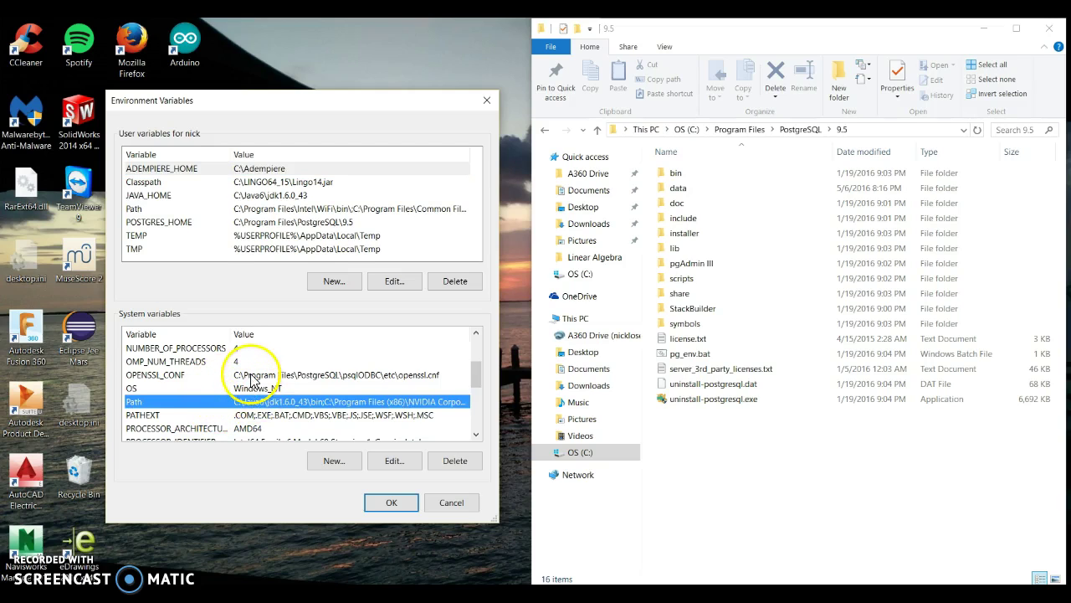
pyautogui.click(334, 461)
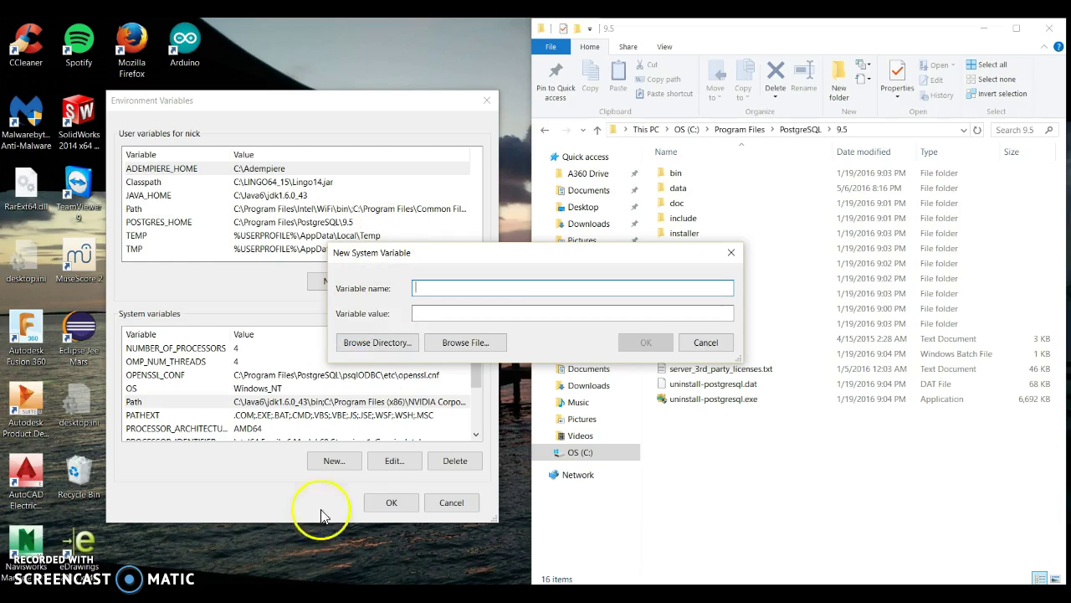
pyautogui.click(716, 347)
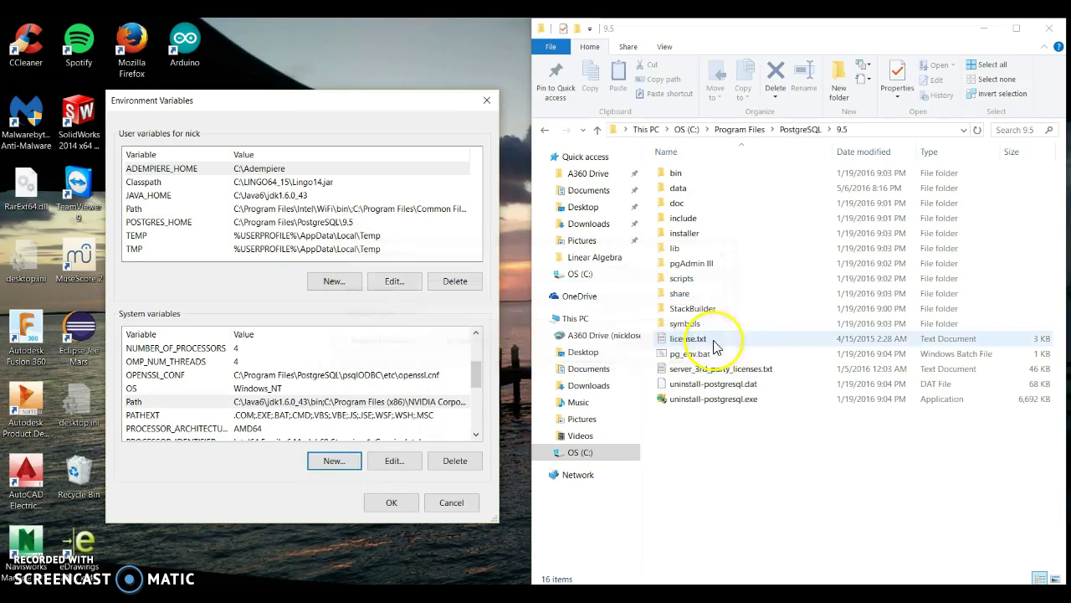
# - Open the system Path variable for editing and examine its entries, including the JDK bin folder entry C:\Java6\jdk1.6.0_43\bin
pyautogui.click(394, 461)
pyautogui.moveTo(490, 139); pyautogui.dragTo(270, 107)
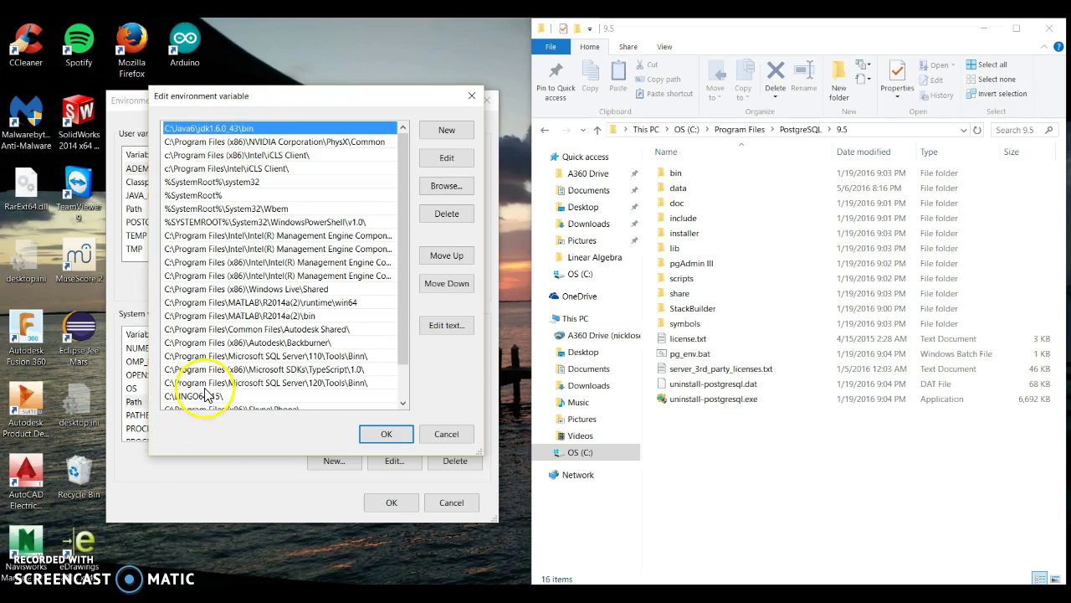
pyautogui.moveTo(403, 188); pyautogui.dragTo(404, 221)
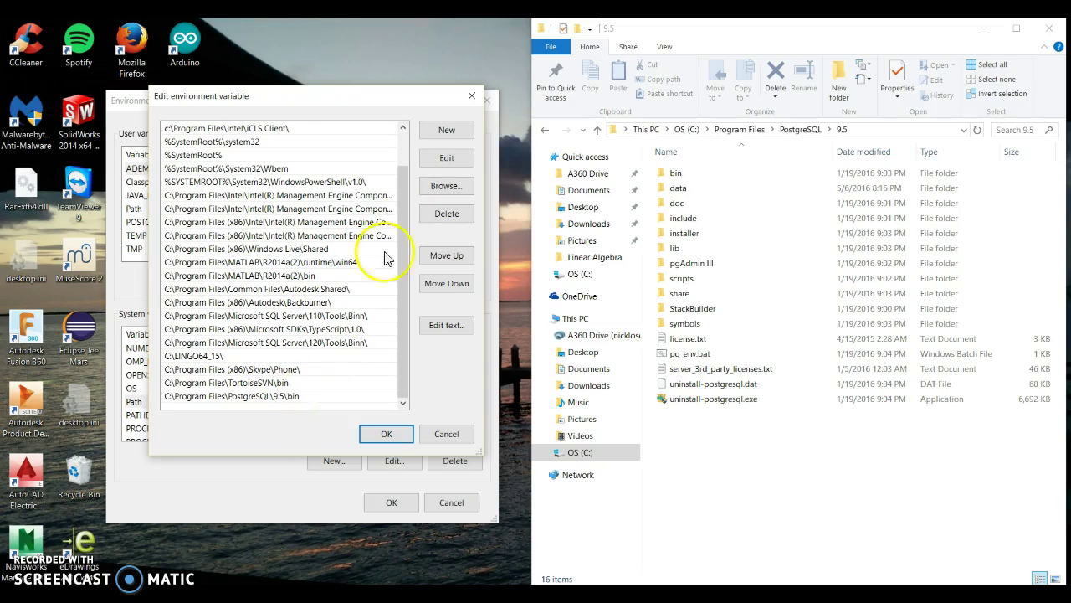
pyautogui.moveTo(405, 216); pyautogui.dragTo(438, 131)
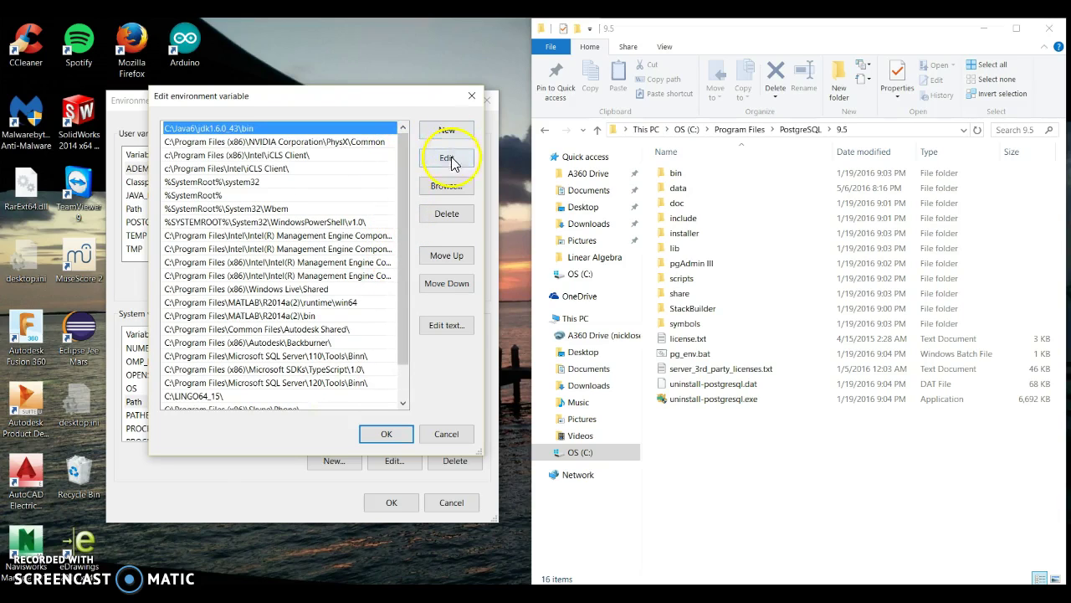
pyautogui.click(446, 158)
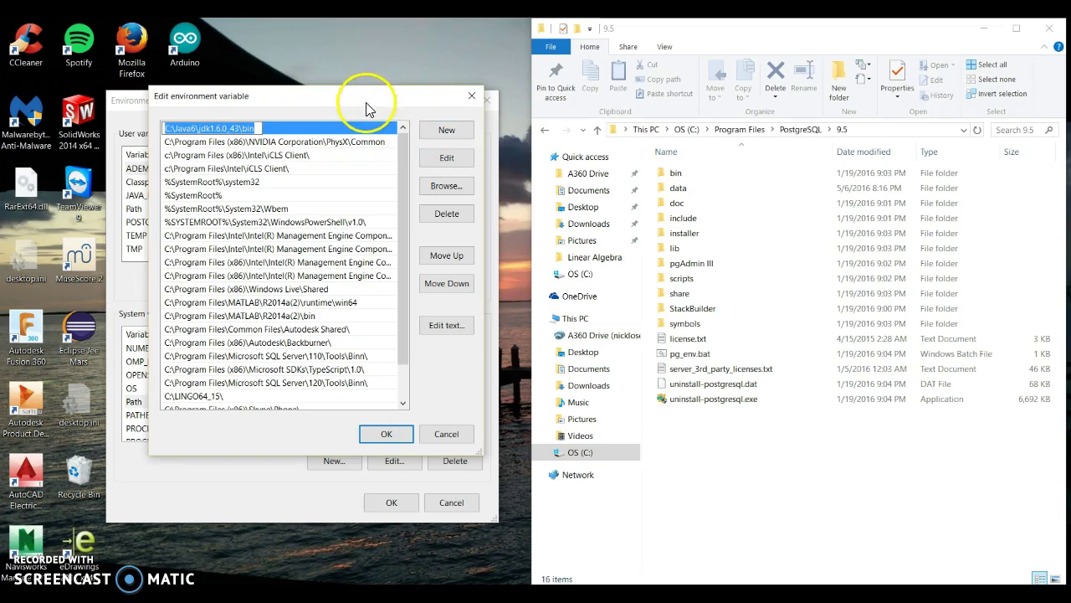
pyautogui.moveTo(371, 99); pyautogui.dragTo(339, 102)
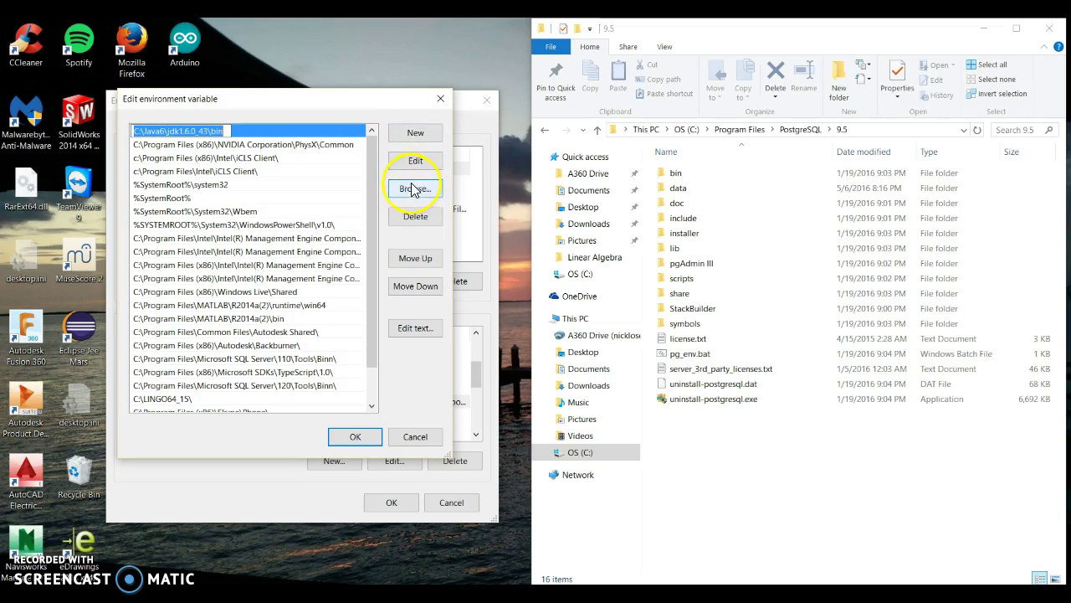
# - Fill in a new Path entry with C:\Program Files\PostgreSQL\9.5, and clear it again
pyautogui.click(416, 135)
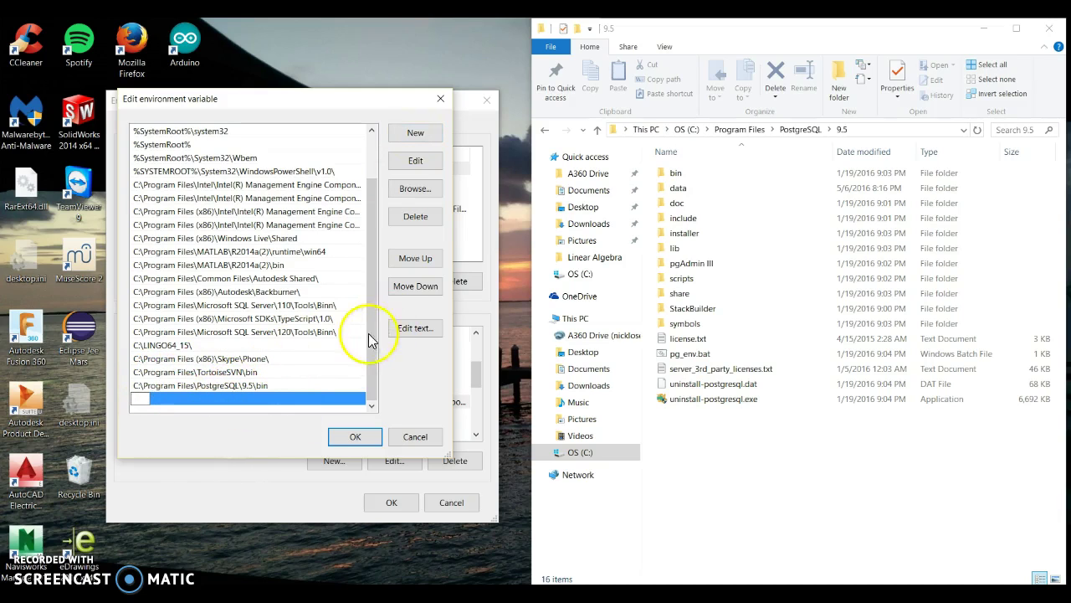
pyautogui.moveTo(332, 106); pyautogui.dragTo(582, 296)
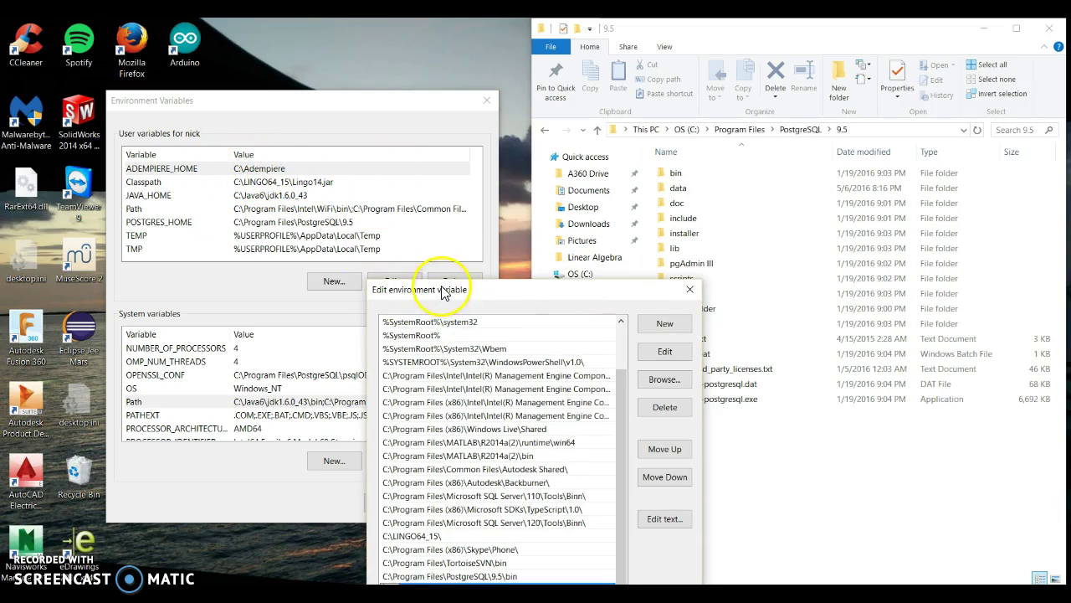
pyautogui.moveTo(458, 292); pyautogui.dragTo(292, 127)
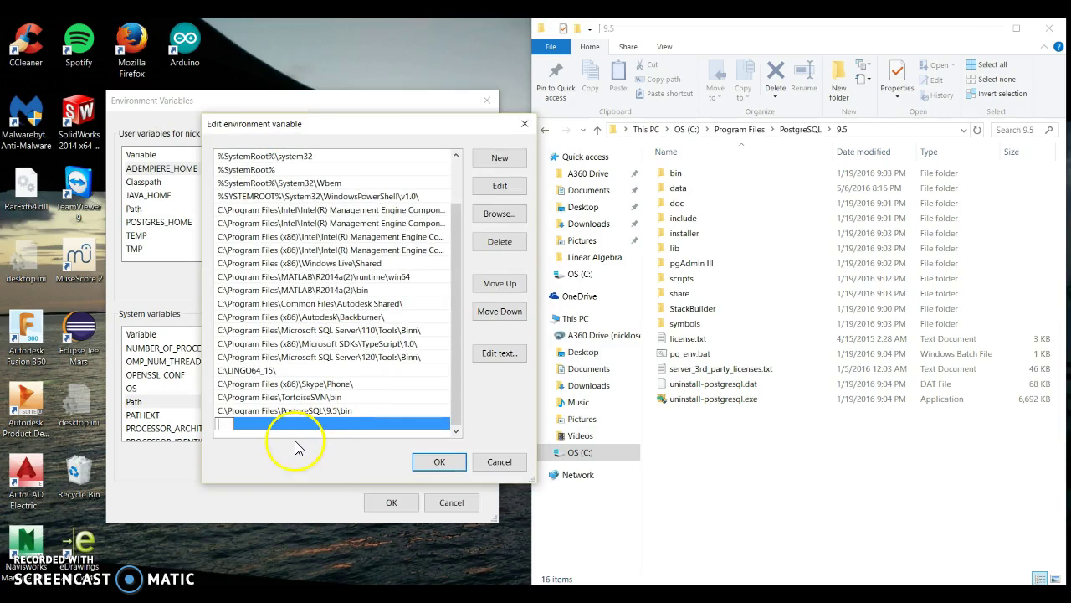
pyautogui.write('C:\\Program Files\\PostgreSQL\\9.5')
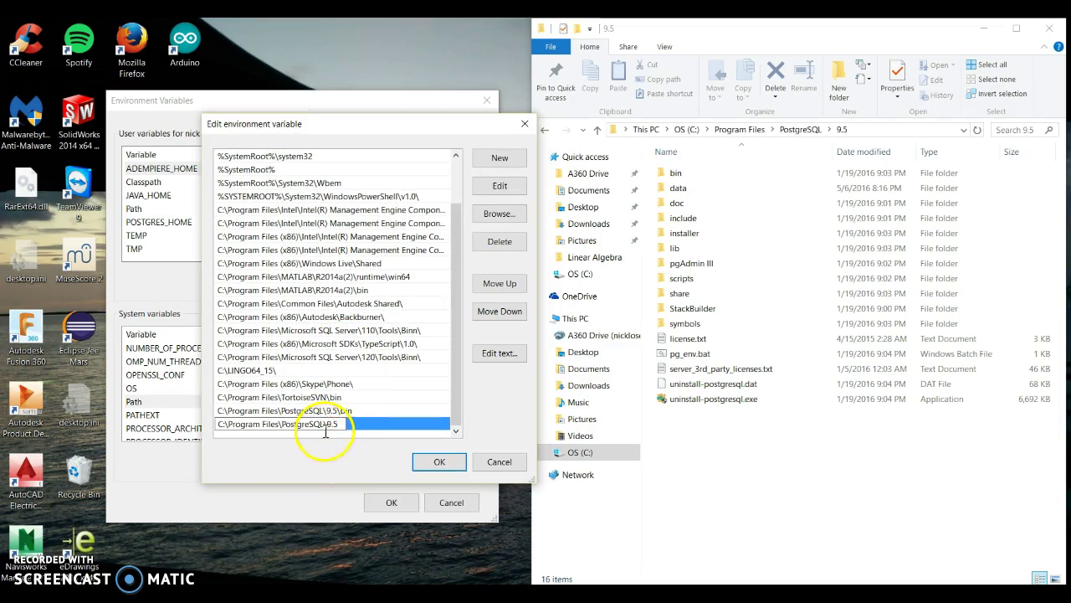
pyautogui.press('Return')
pyautogui.click(319, 427)
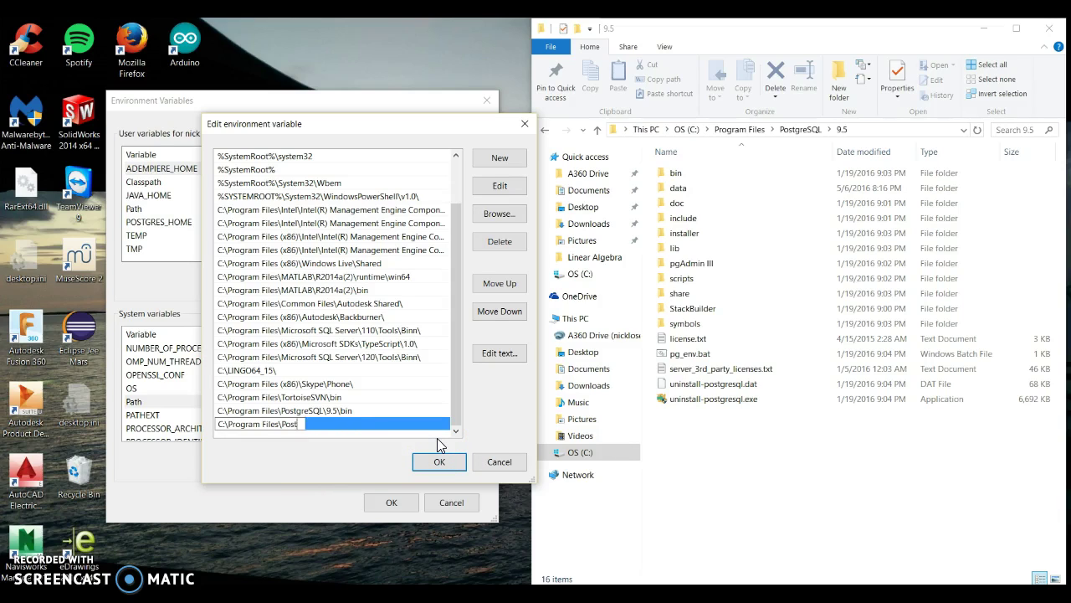
pyautogui.click(444, 467)
# - Check the C:\Java6\jdk1.6.0_43\bin entry in Path, and accept and close the variable editor, Environment Variables and System Properties dialogs
pyautogui.moveTo(454, 413); pyautogui.dragTo(402, 201)
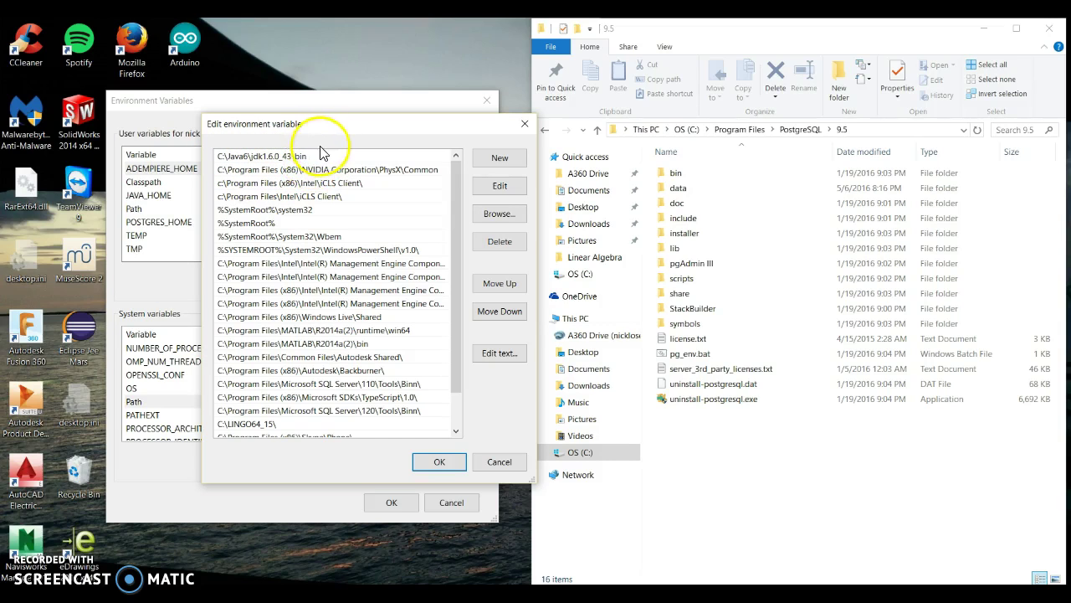
pyautogui.click(280, 155)
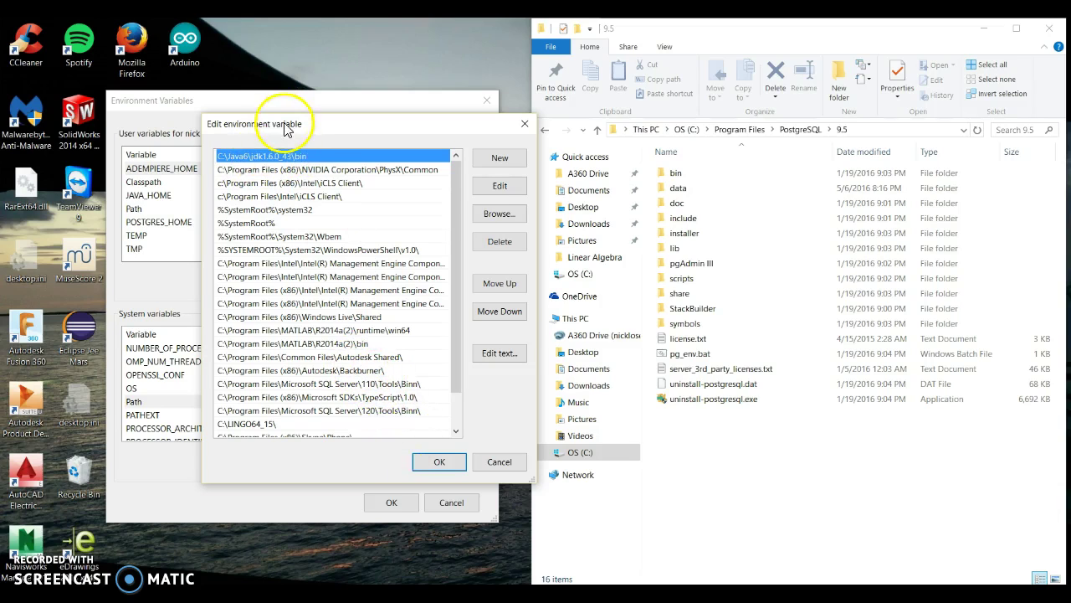
pyautogui.click(437, 468)
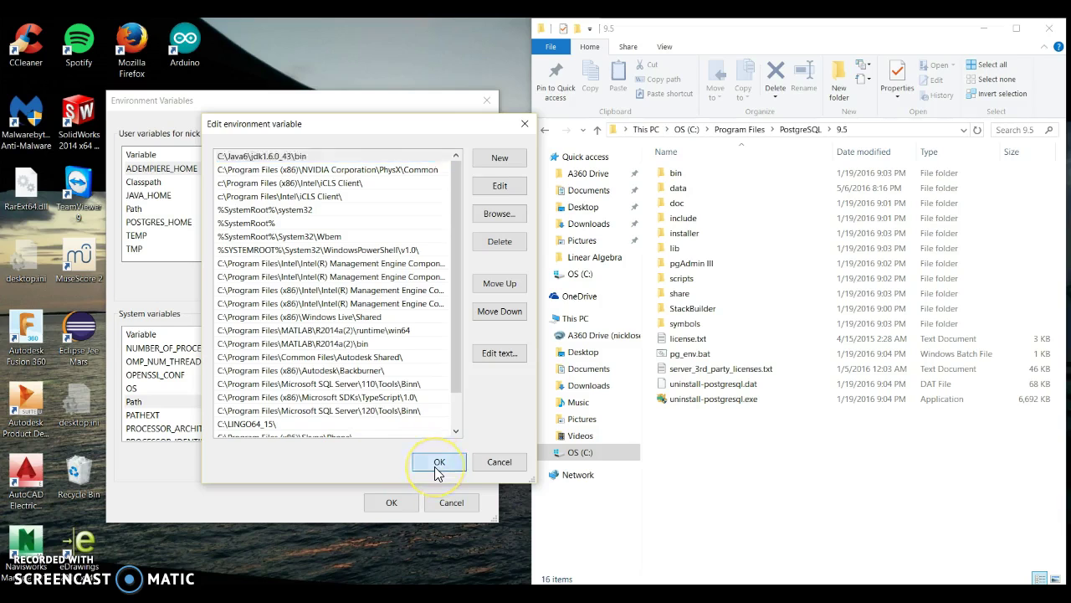
pyautogui.click(406, 505)
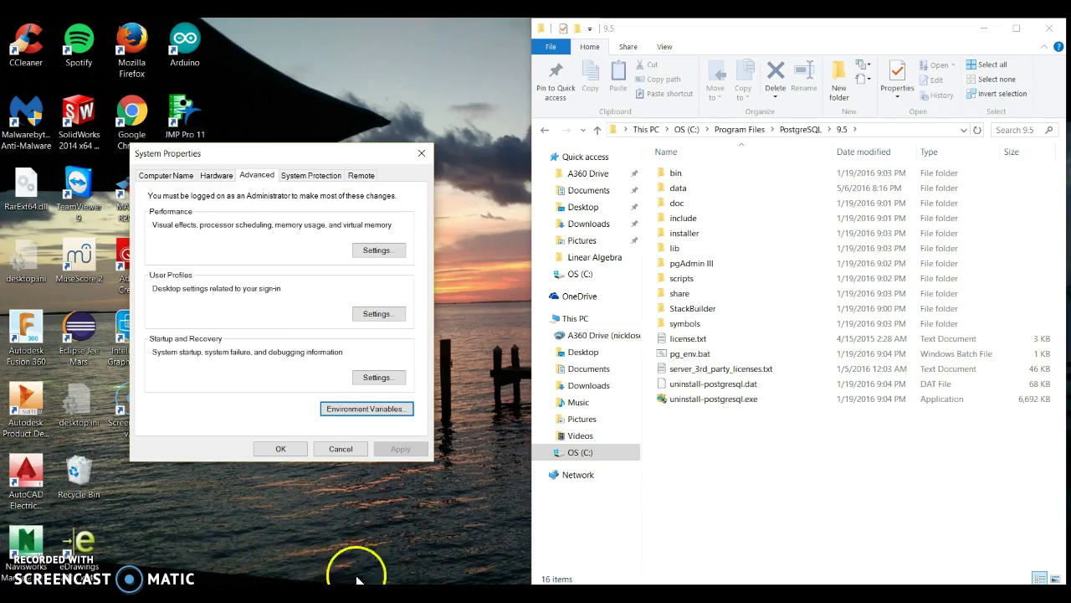
pyautogui.click(281, 449)
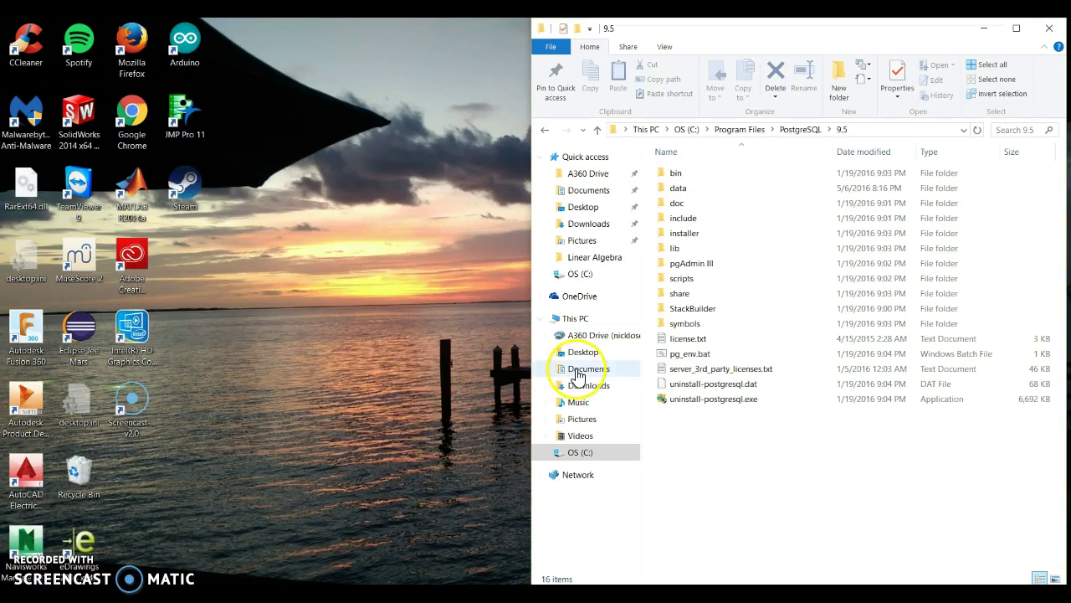
# - Open the Adempiere folder on drive C: and go to the RUN batch files at the end of its list
pyautogui.click(597, 456)
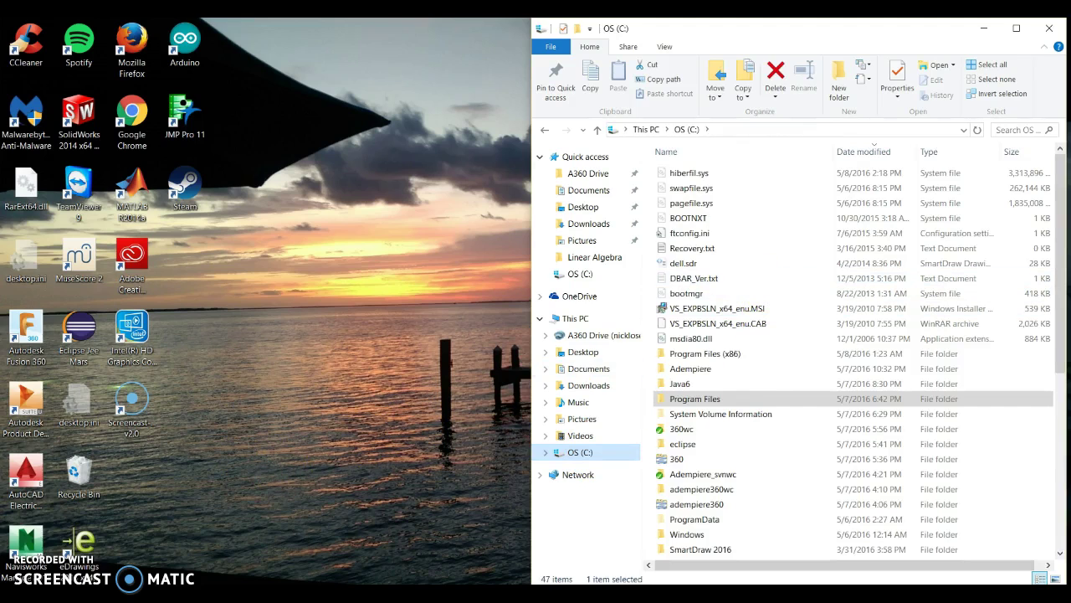
pyautogui.doubleClick(713, 370)
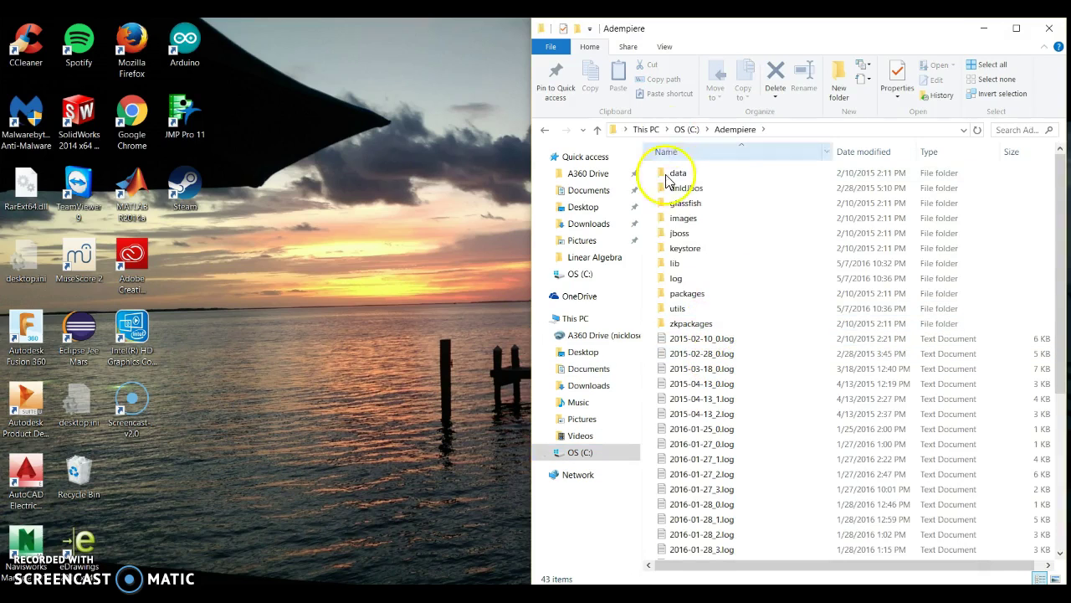
pyautogui.scroll(-5, 741, 339)
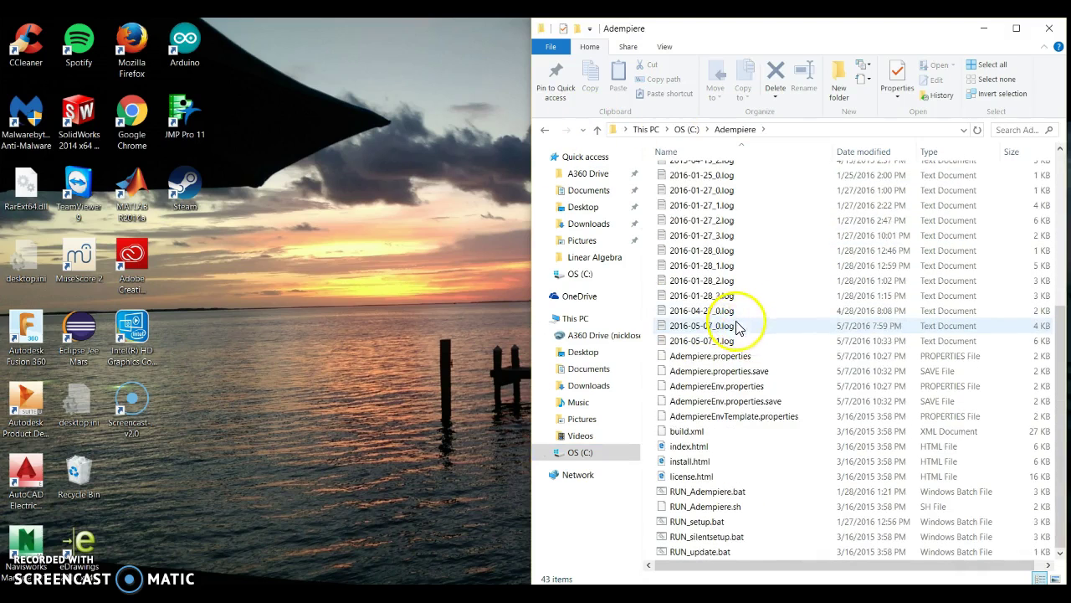
# - Run RUN_setup.bat from the Adempiere folder to open Adempiere Server Setup
pyautogui.doubleClick(723, 522)
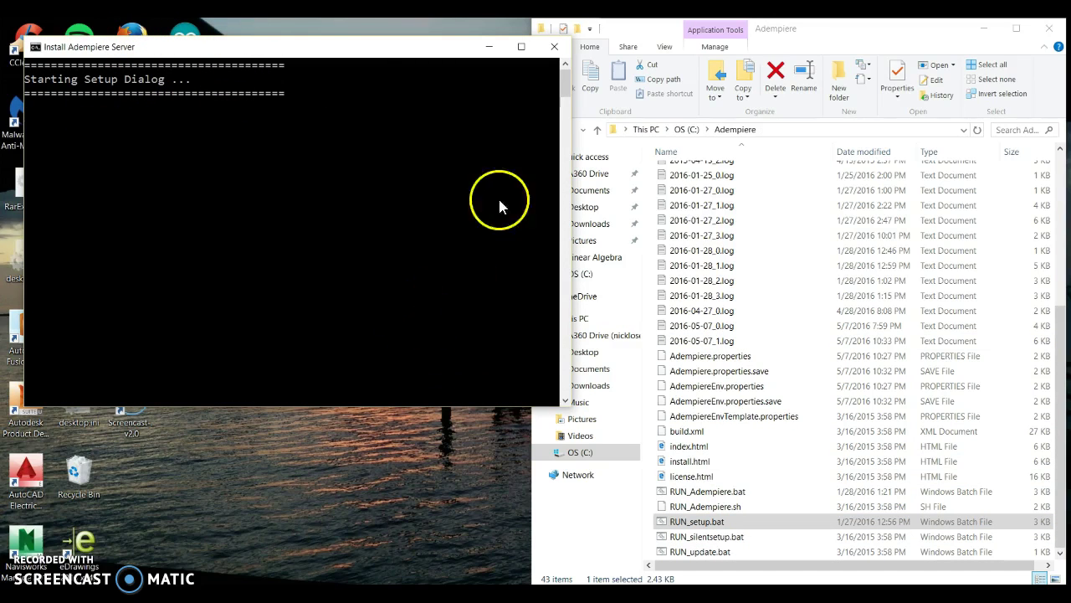
pyautogui.click(489, 46)
pyautogui.doubleClick(713, 540)
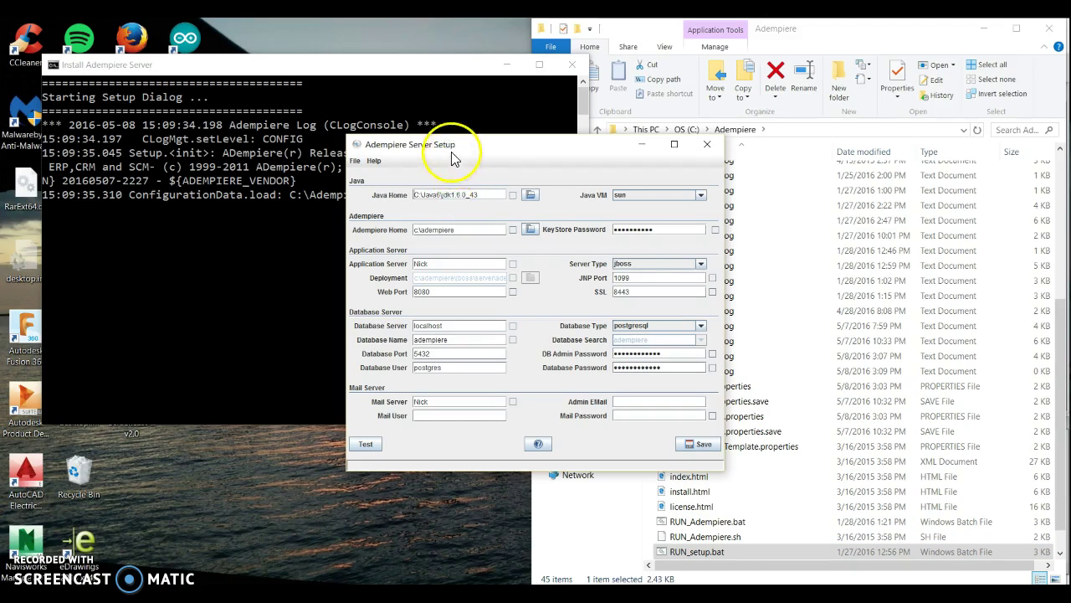
pyautogui.moveTo(470, 152); pyautogui.dragTo(467, 144)
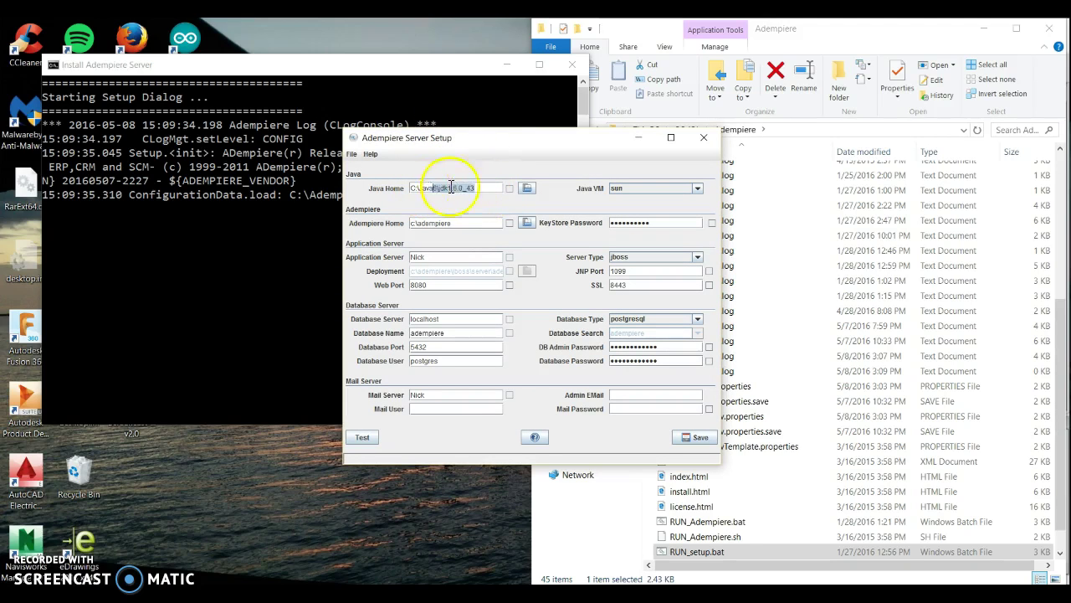
# - Review the web port, database server, name, port, user and type, and mail server settings in Adempiere Server Setup
pyautogui.click(419, 285)
pyautogui.moveTo(418, 286); pyautogui.dragTo(412, 323)
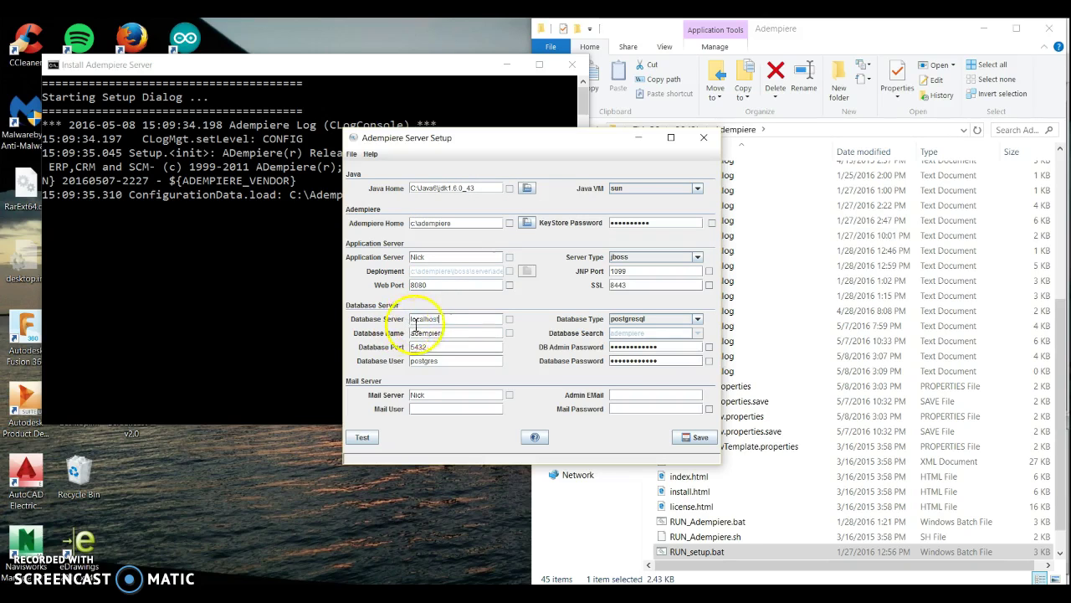
pyautogui.moveTo(431, 347); pyautogui.dragTo(412, 363)
pyautogui.click(419, 362)
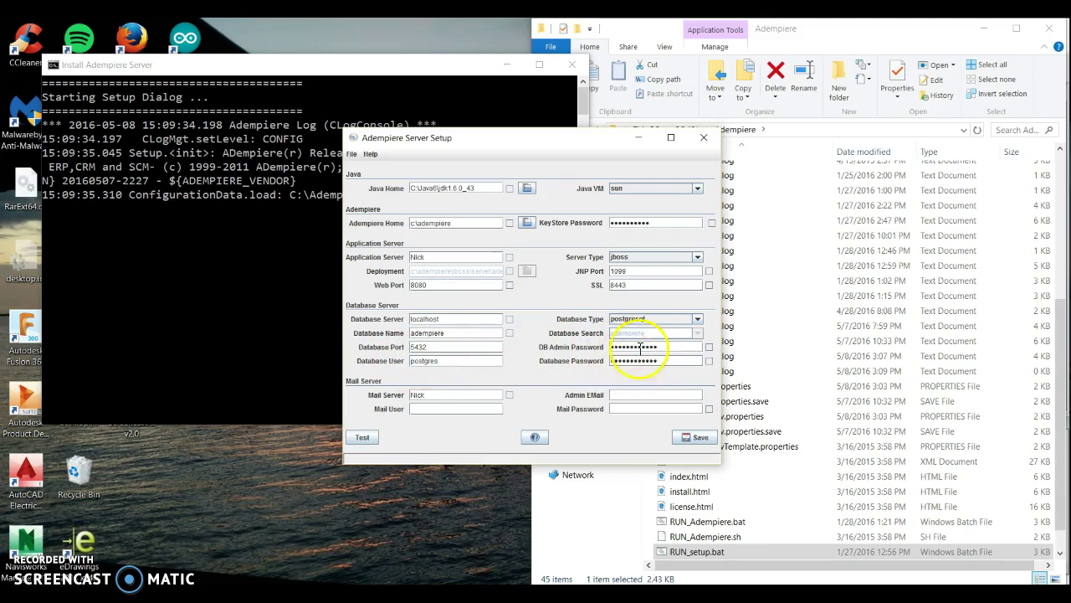
pyautogui.click(697, 319)
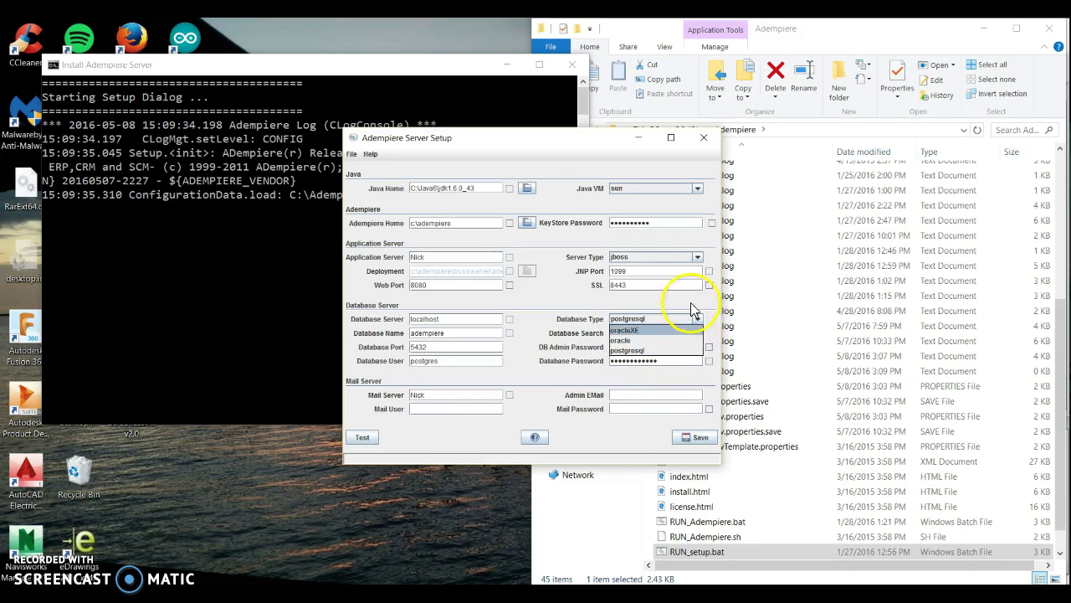
pyautogui.click(695, 320)
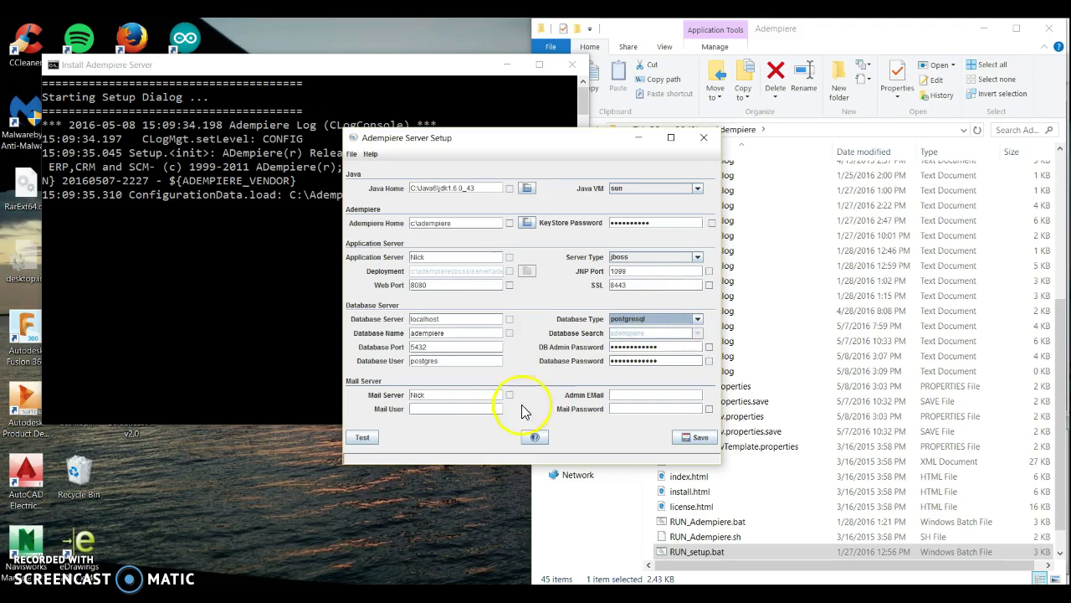
pyautogui.click(438, 394)
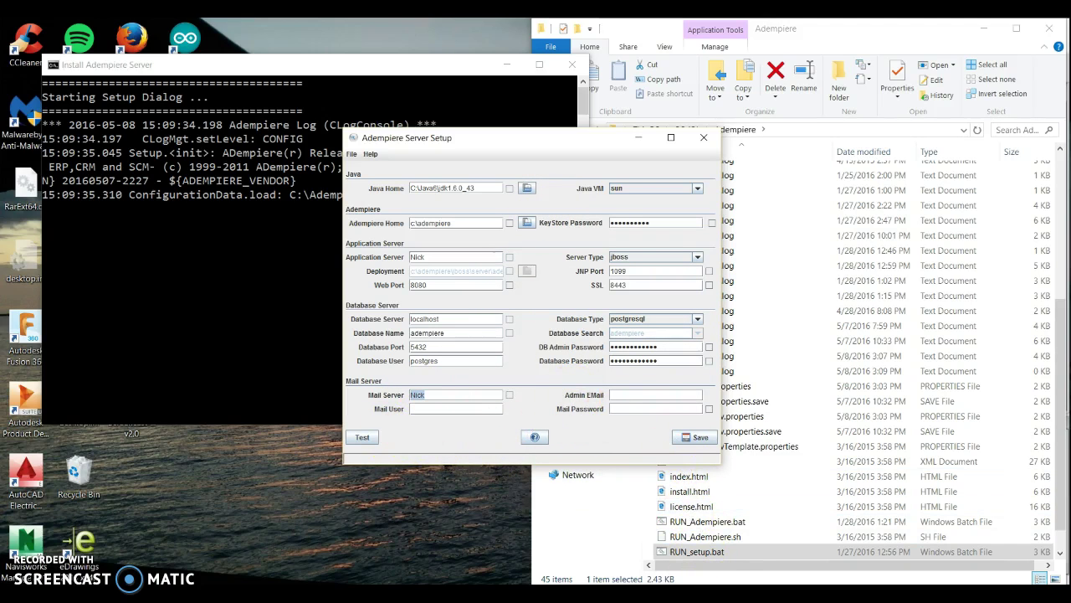
# - Switch to pgAdmin III, create a database named adempiere on PostgreSQL 9.5, and select it
pyautogui.hotkey('alt', 'Tab')
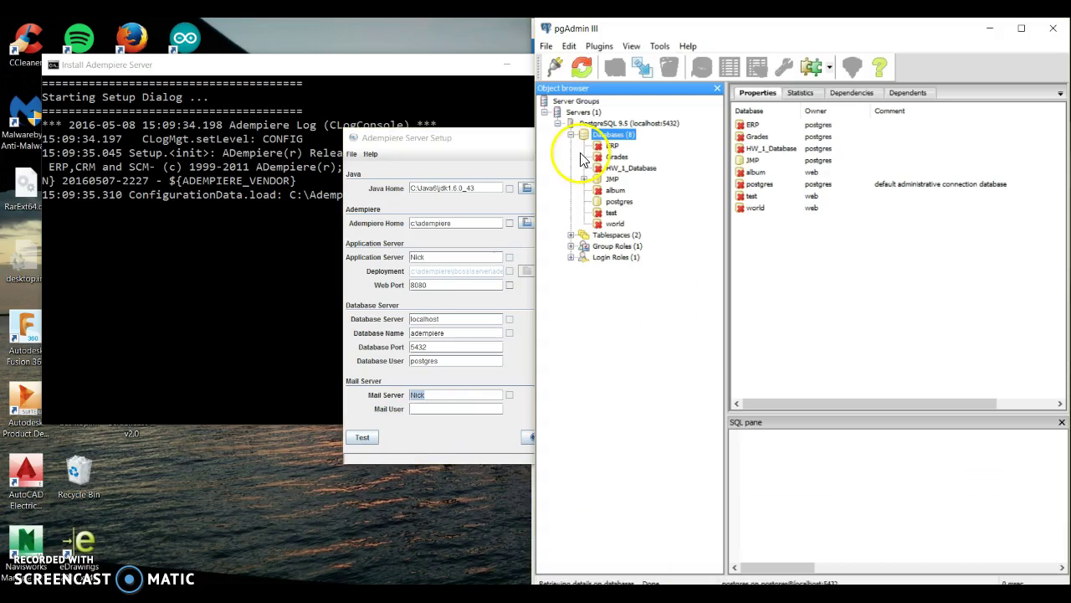
pyautogui.click(644, 69)
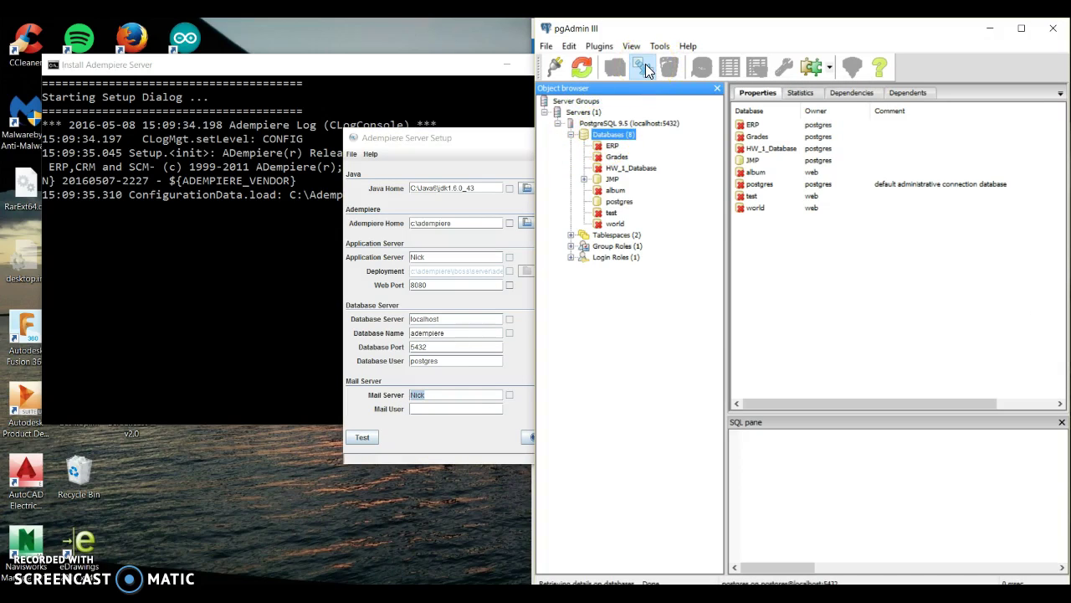
pyautogui.click(644, 69)
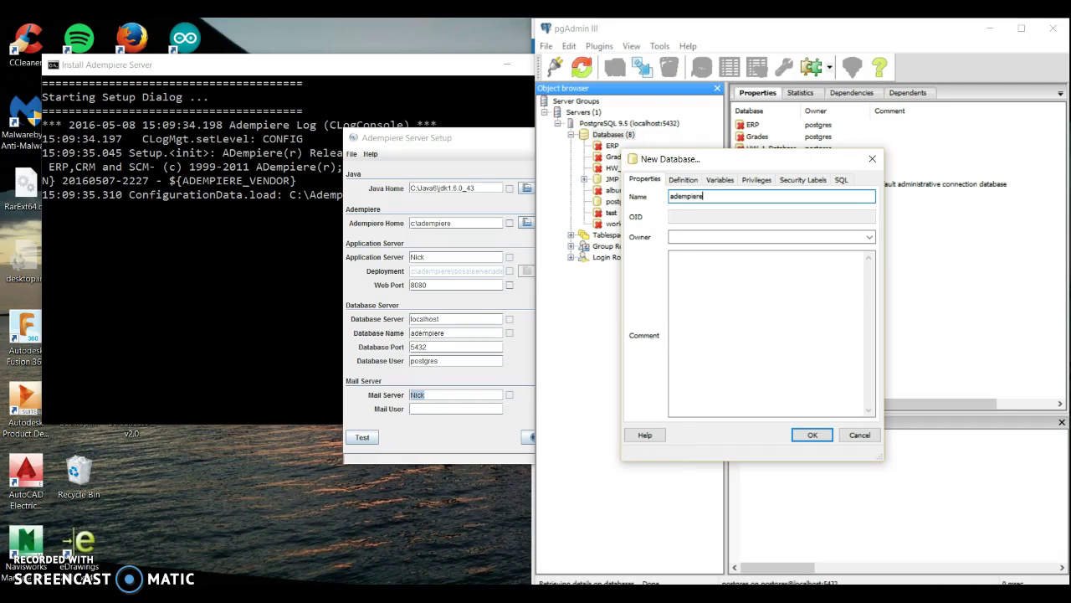
pyautogui.click(816, 433)
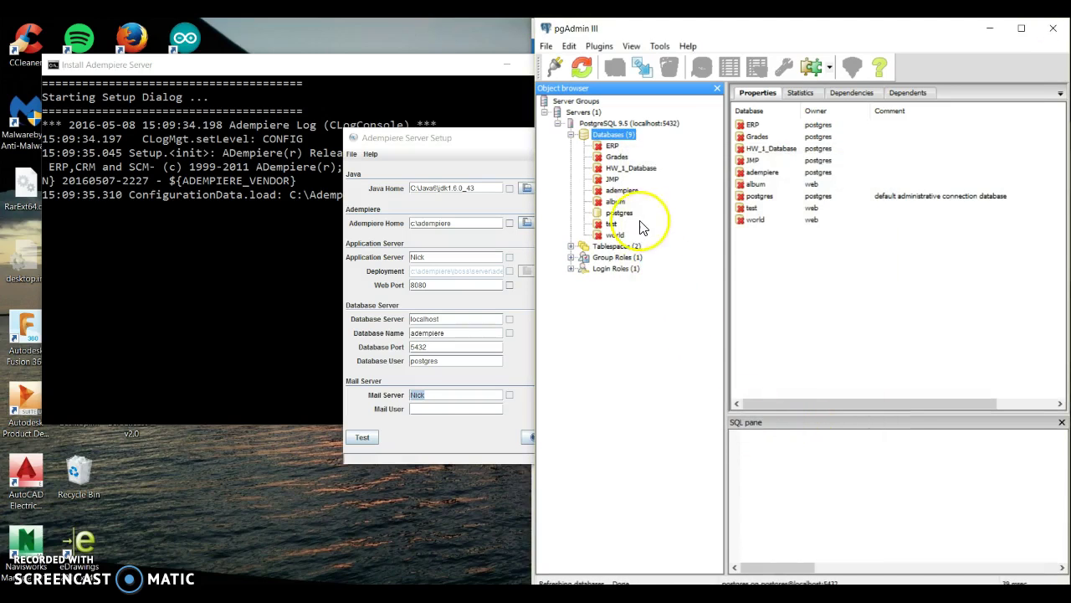
pyautogui.click(620, 193)
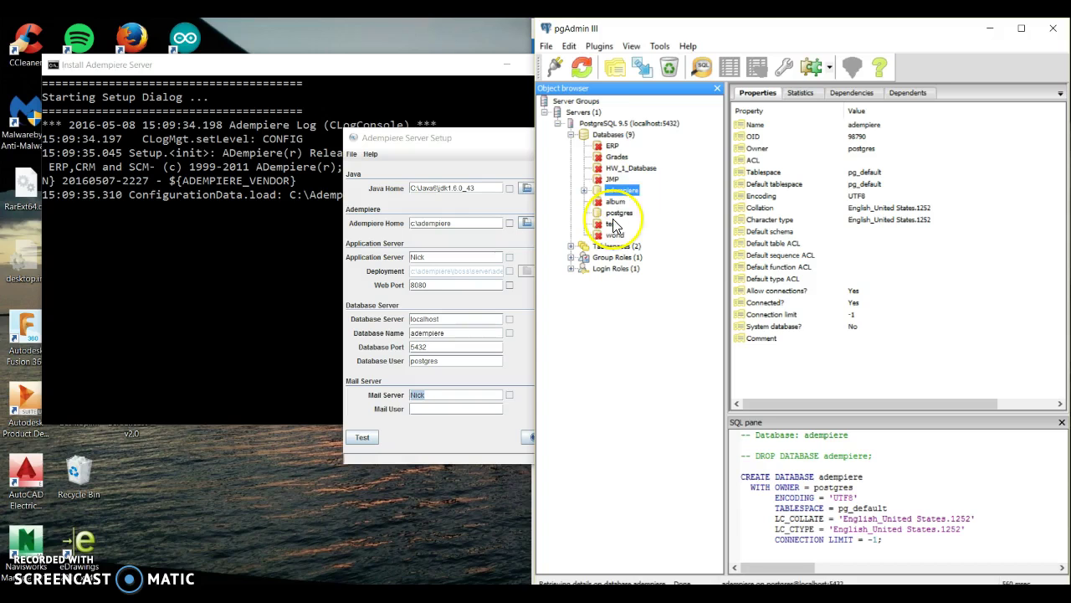
# - Return to Adempiere Server Setup, test the configuration, and check which settings are validated
pyautogui.click(466, 135)
pyautogui.click(363, 437)
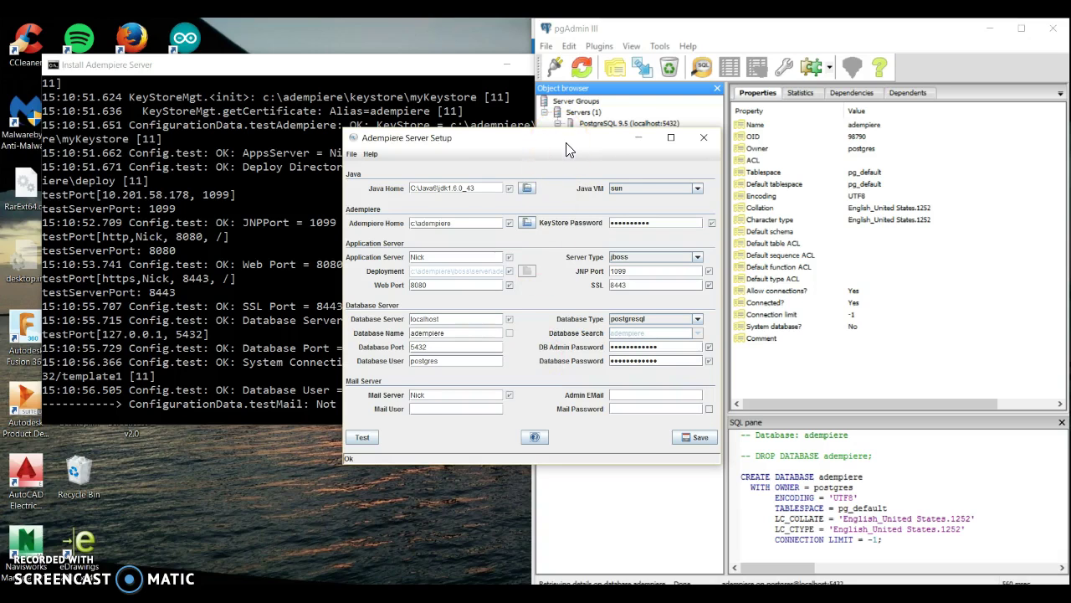
pyautogui.moveTo(566, 145); pyautogui.dragTo(400, 147)
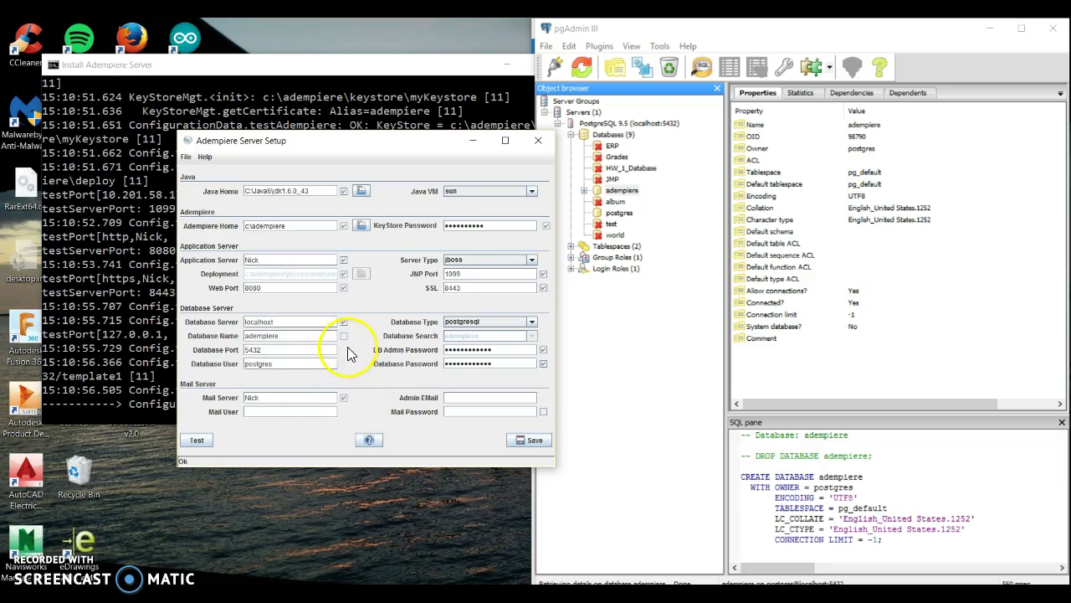
# - Save the server configuration, accept the start of deployment, and move the setup window aside to follow the console log
pyautogui.click(527, 441)
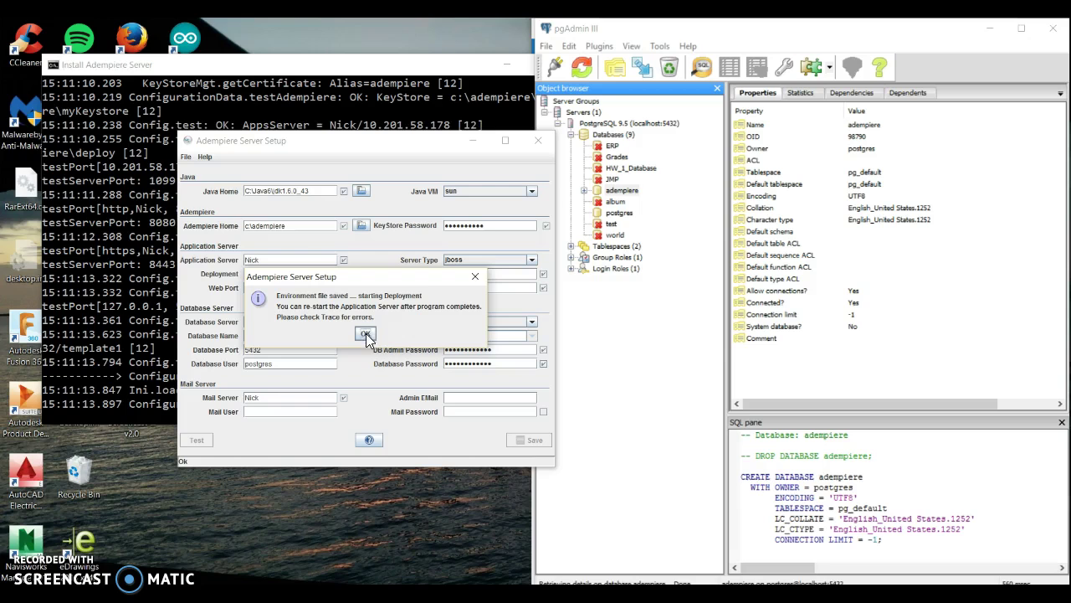
pyautogui.click(366, 333)
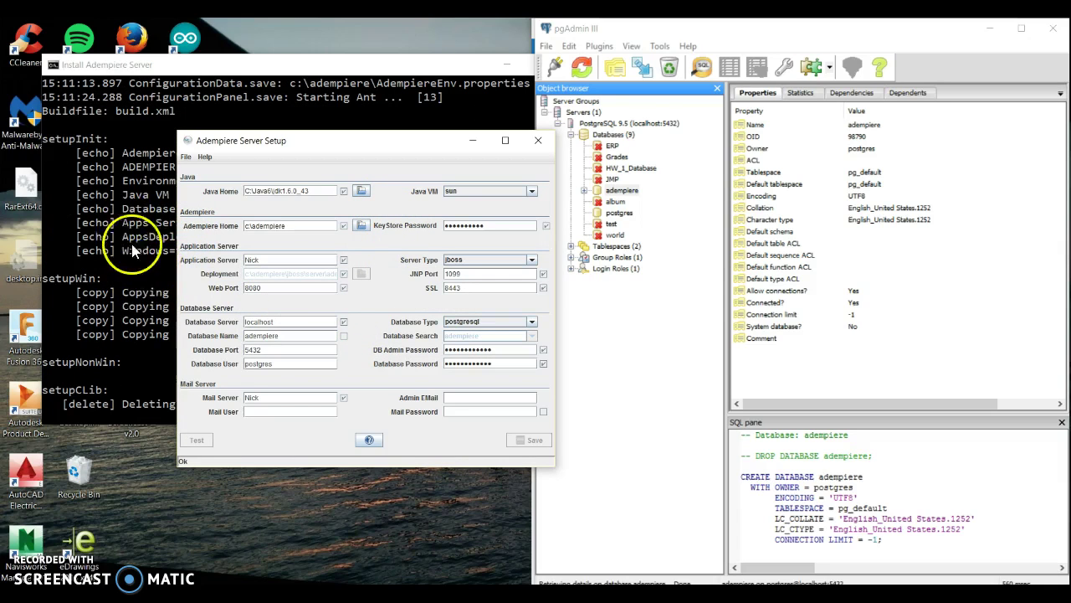
pyautogui.moveTo(315, 142); pyautogui.dragTo(683, 66)
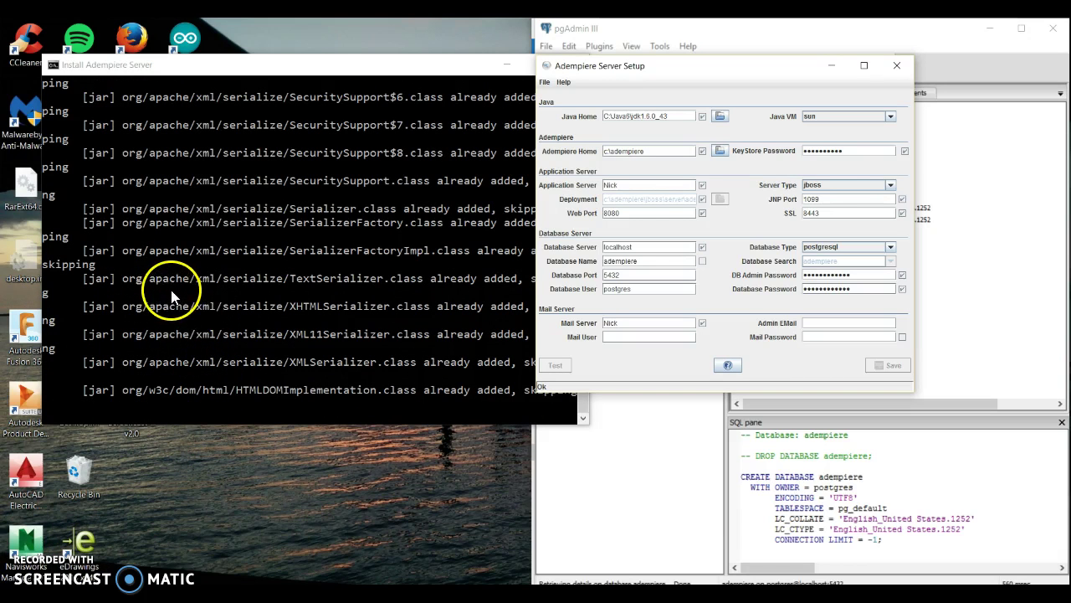
pyautogui.click(583, 403)
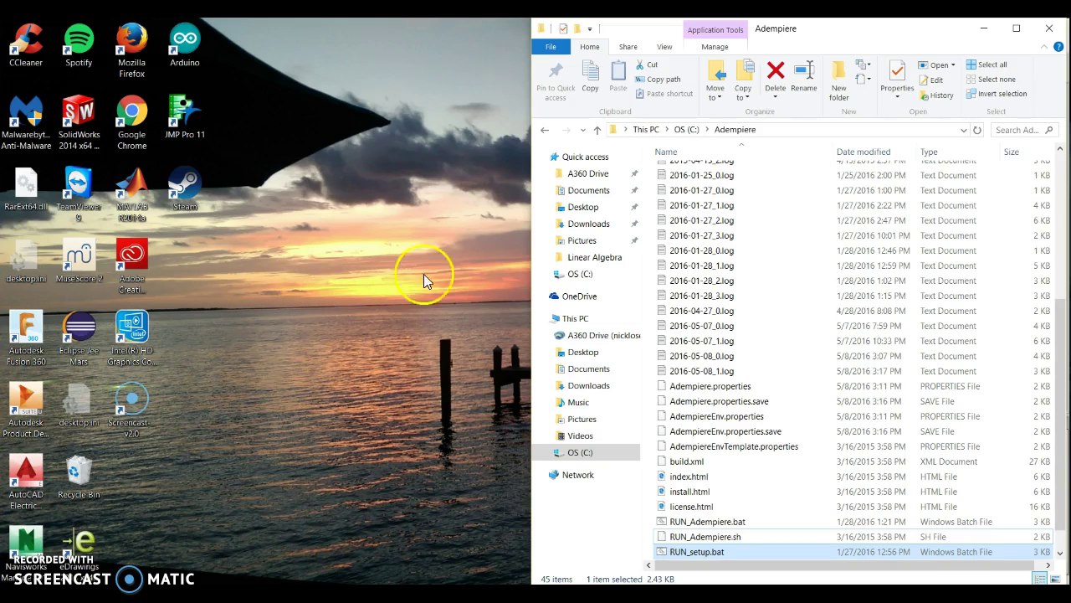
# - Open the utils folder inside C:\Adempiere and go to its RUN batch files
pyautogui.scroll(5, 825, 459)
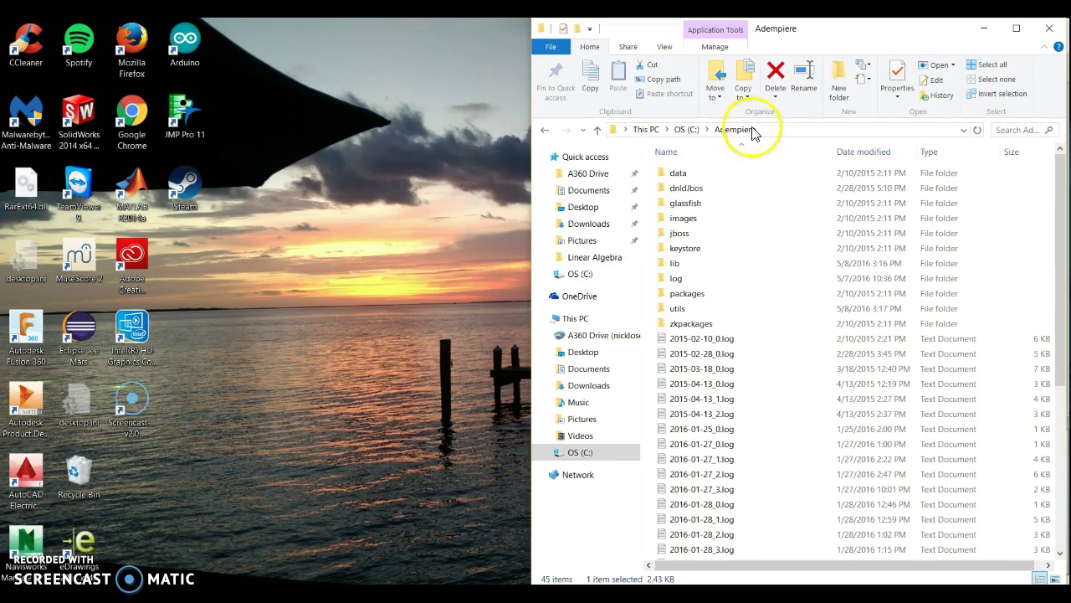
pyautogui.click(688, 130)
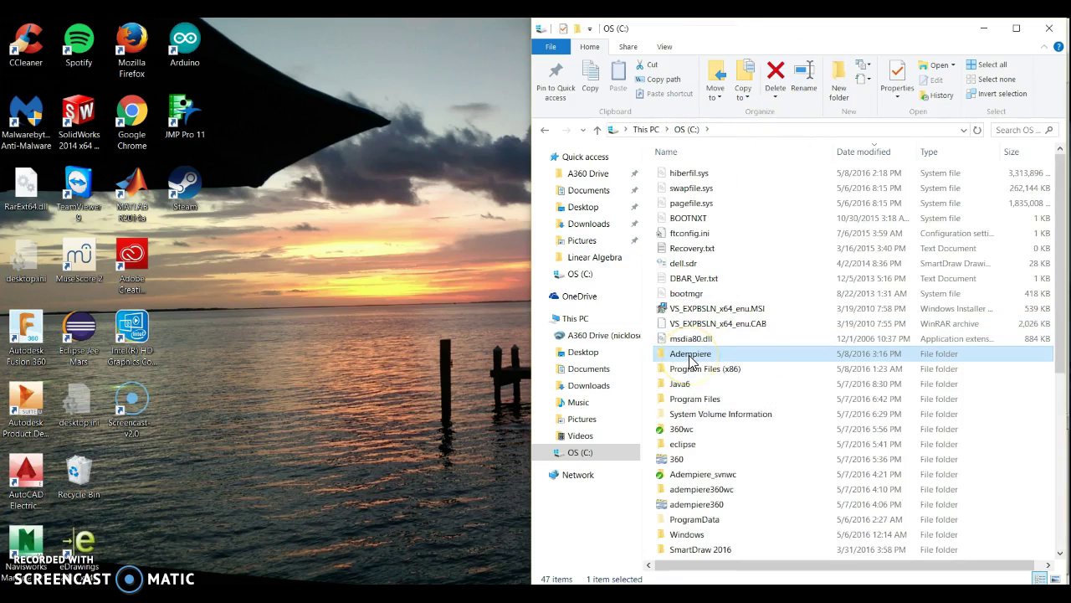
pyautogui.doubleClick(689, 355)
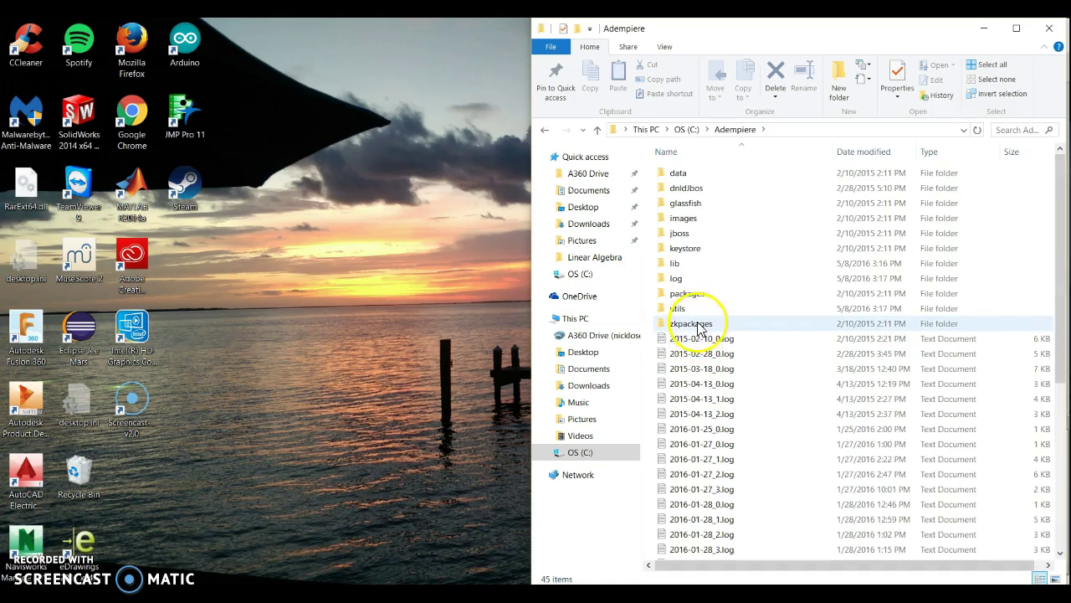
pyautogui.doubleClick(678, 308)
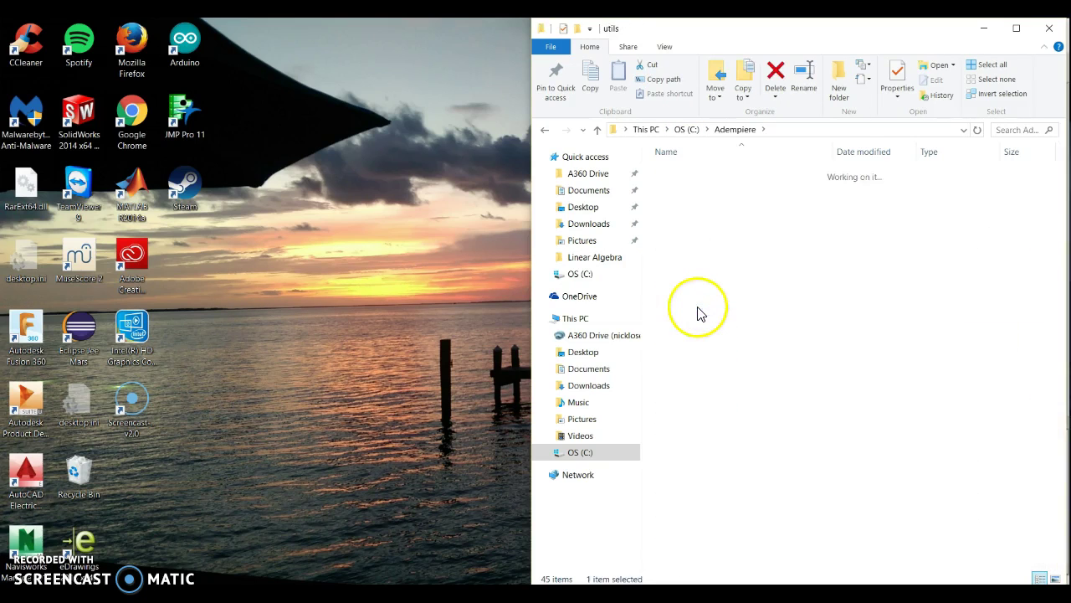
pyautogui.scroll(-10, 699, 312)
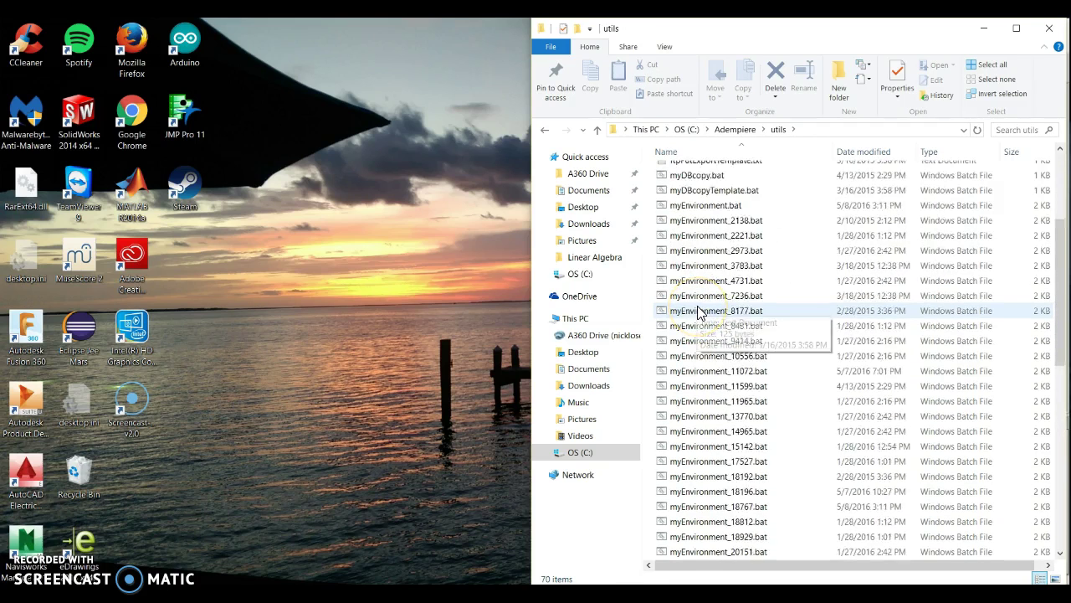
pyautogui.scroll(-5, 699, 312)
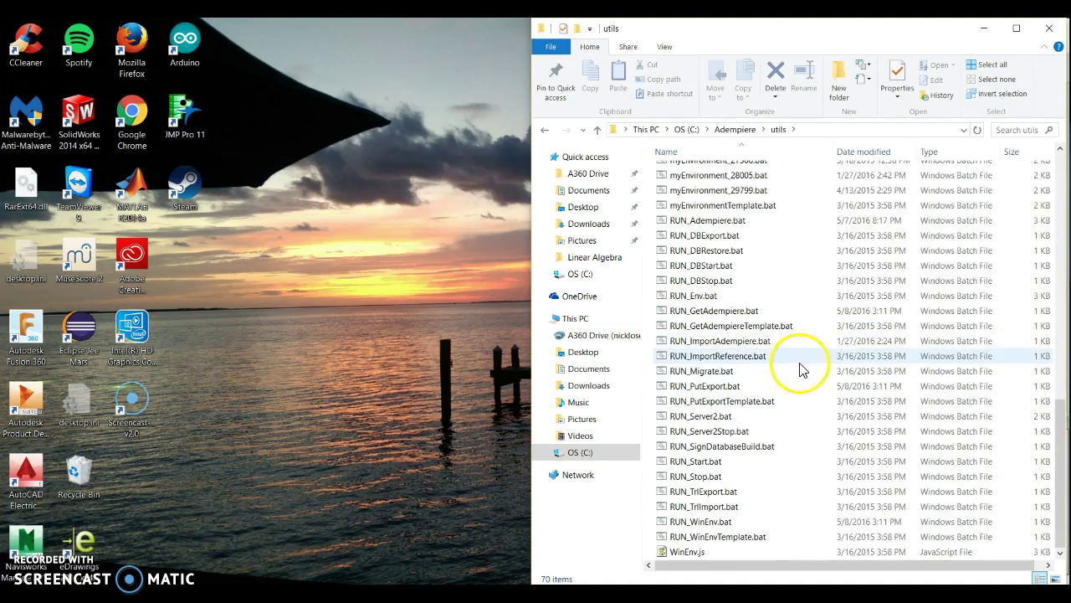
# - Run RUN_ImportAdempiere.bat to import Adempiere.dmp into the adempiere database, and close its console once finished
pyautogui.doubleClick(796, 344)
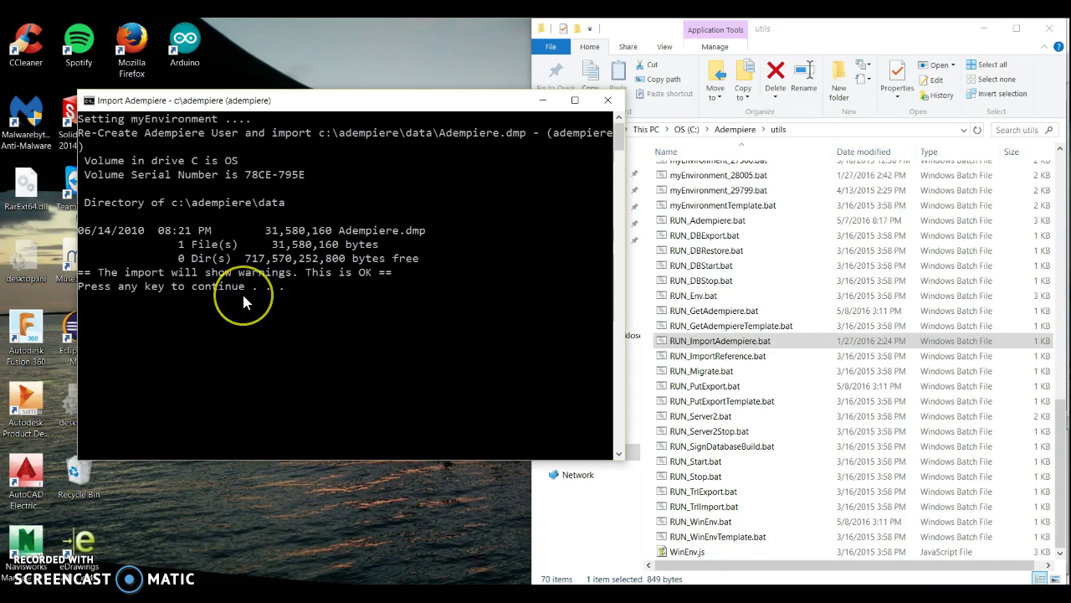
pyautogui.press('Return')
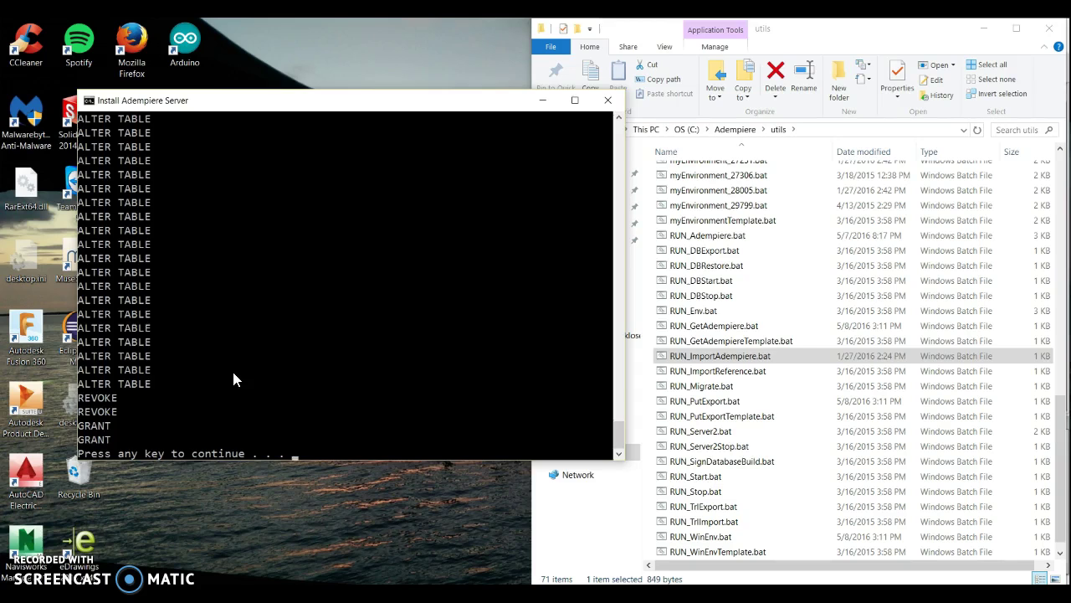
pyautogui.press('Return')
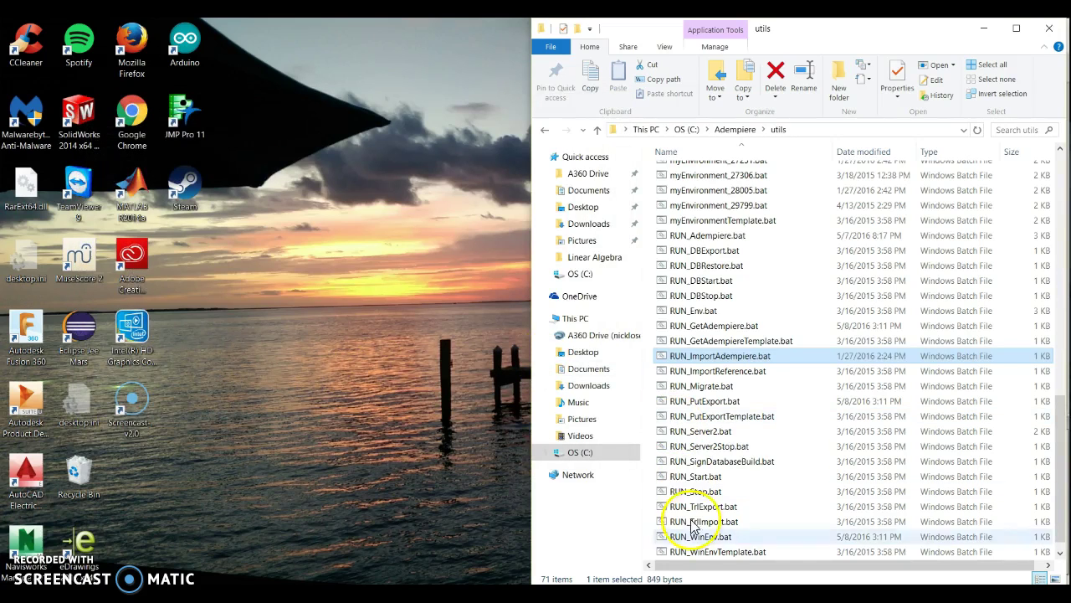
# - Switch to pgAdmin III and examine the contents of the adempiere database
pyautogui.hotkey('alt', 'Tab')
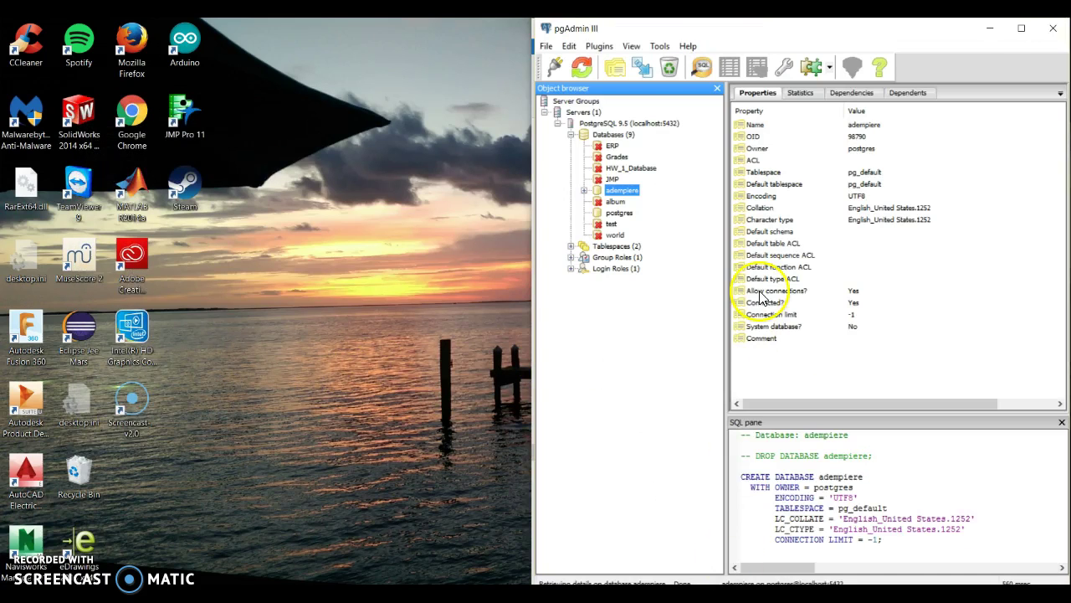
pyautogui.click(585, 191)
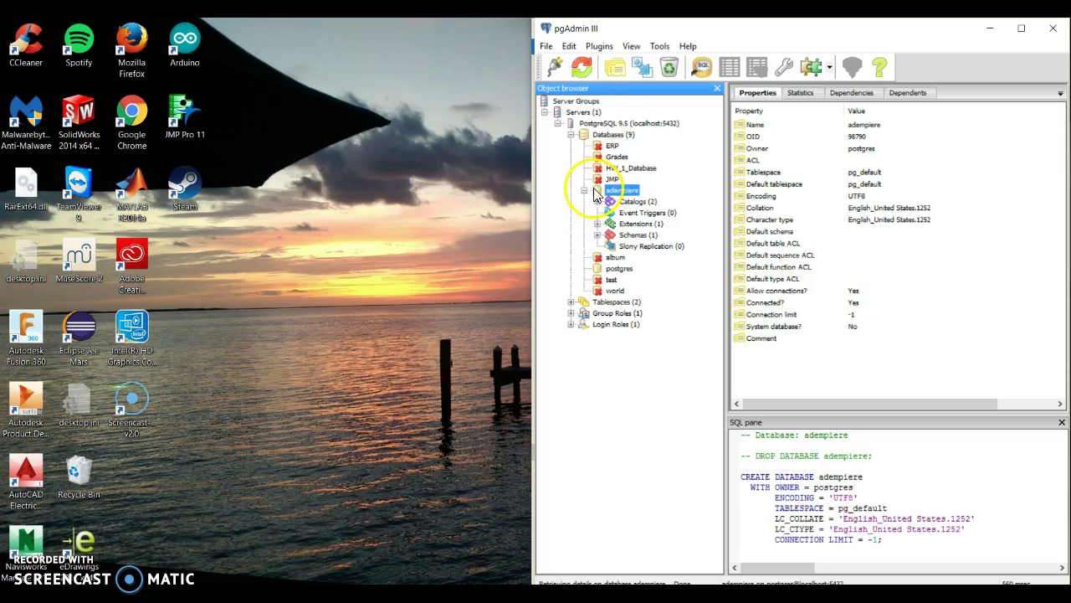
pyautogui.click(584, 191)
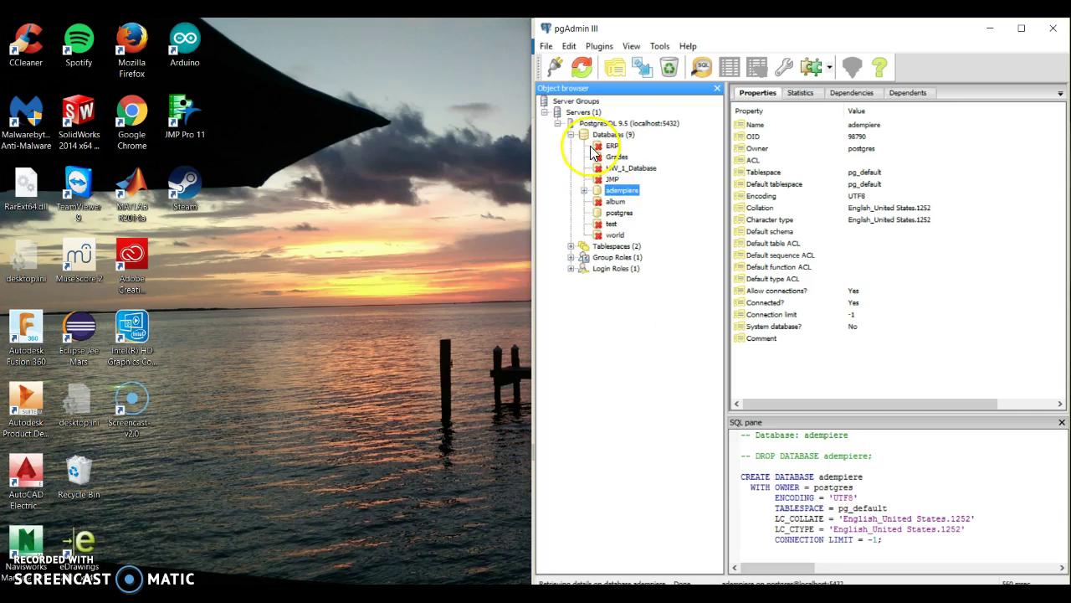
# - Exit and restart pgAdmin III, and reconnect to the PostgreSQL 9.5 server by entering the postgres user's password
pyautogui.click(545, 47)
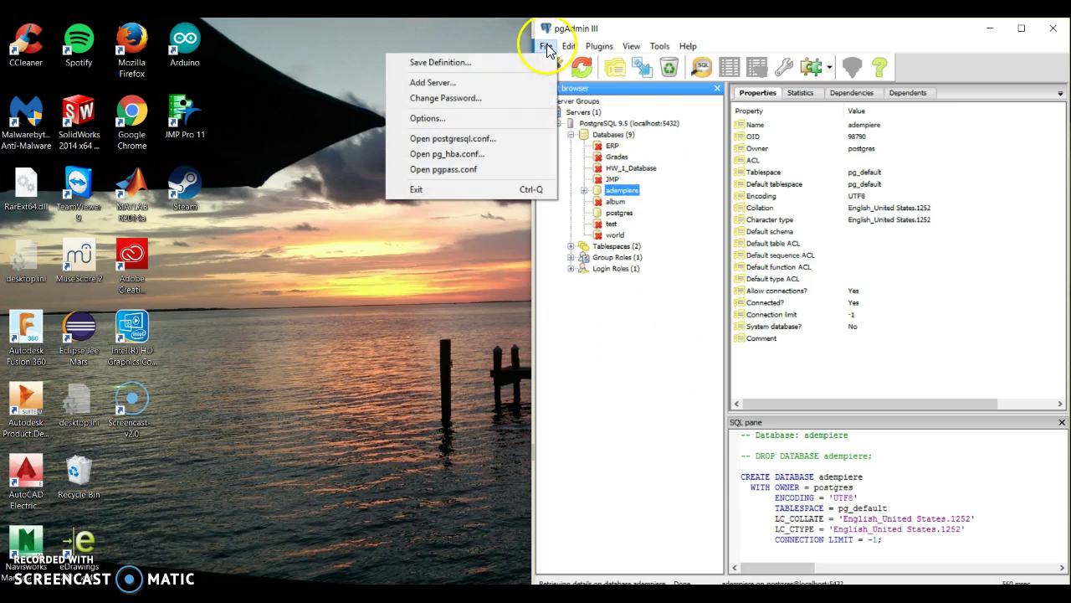
pyautogui.click(479, 189)
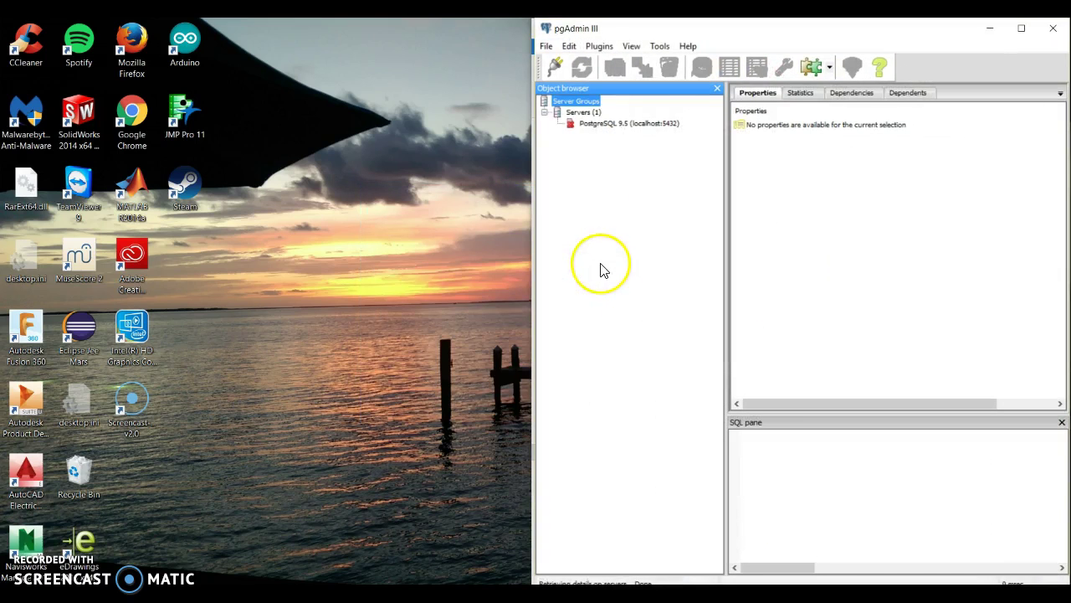
pyautogui.click(600, 127)
pyautogui.doubleClick(599, 132)
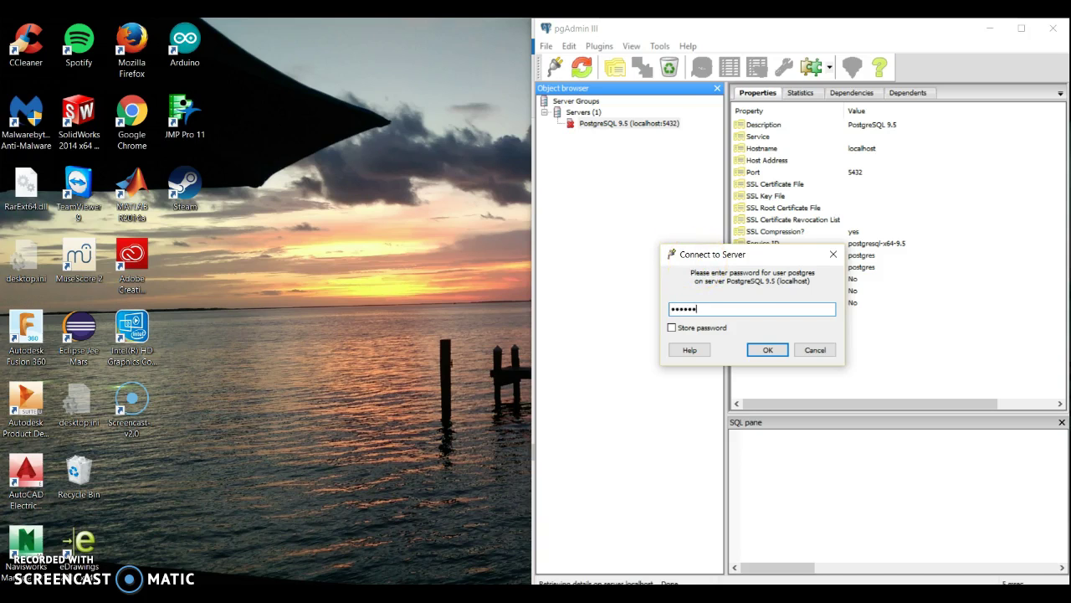
pyautogui.press('Return')
pyautogui.click(557, 123)
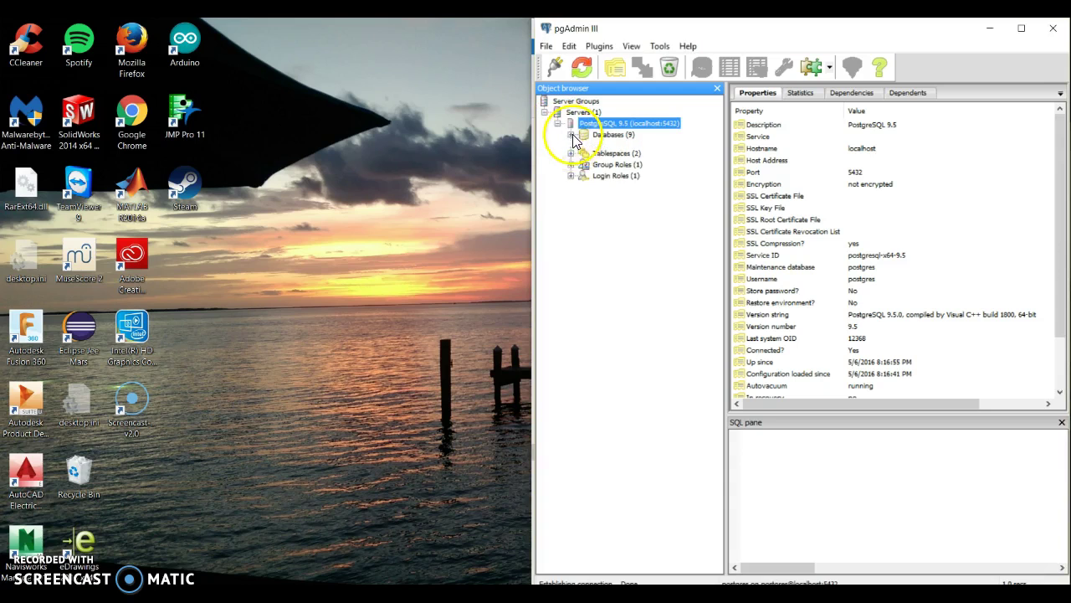
# - Expand the adempiere database down to the object categories inside its adempiere schema
pyautogui.click(571, 135)
pyautogui.click(615, 190)
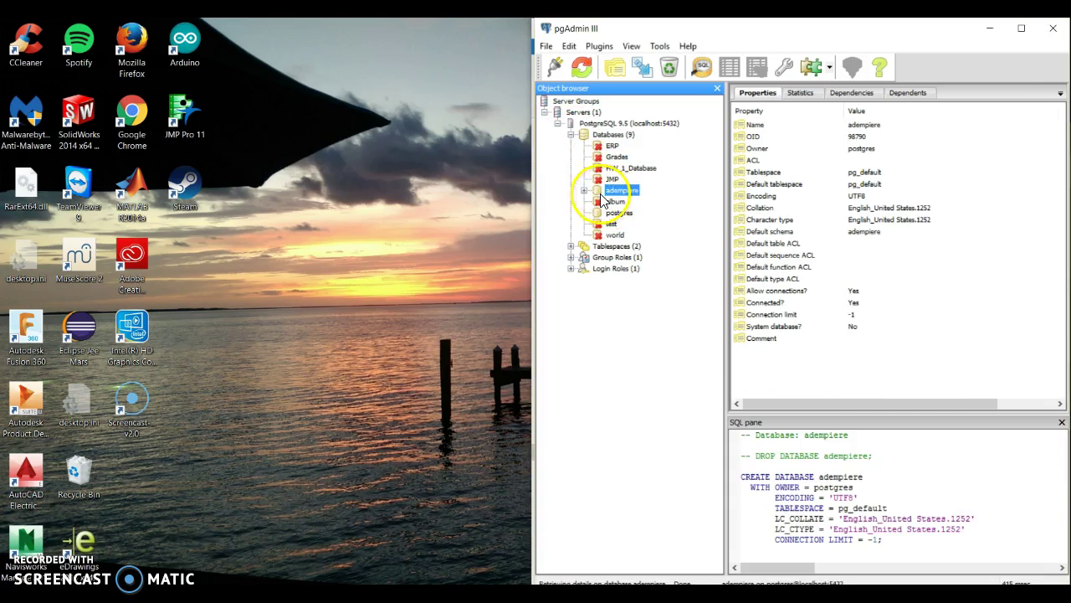
pyautogui.click(584, 190)
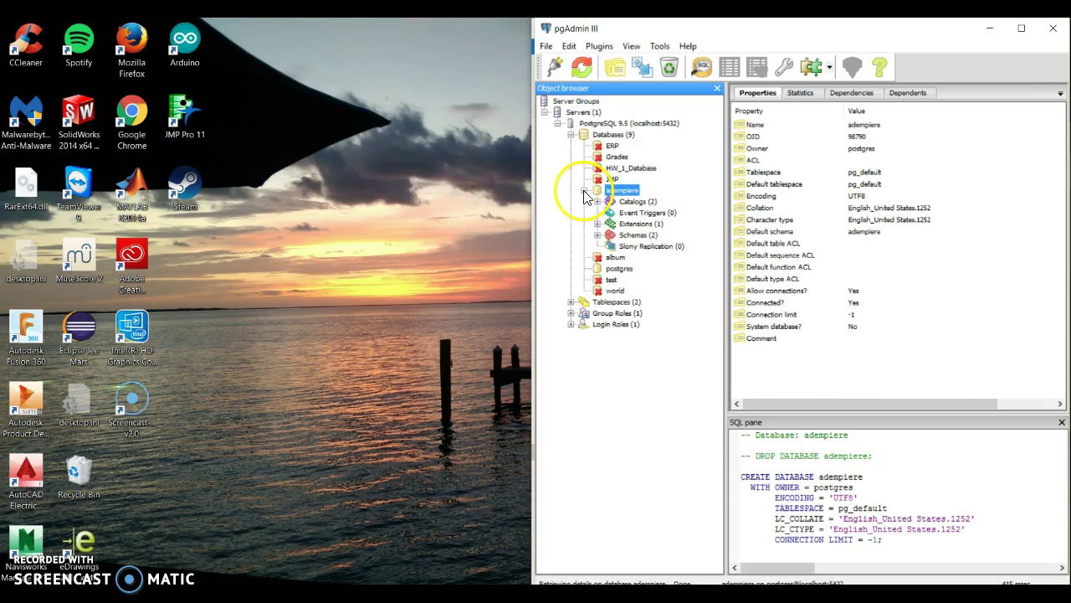
pyautogui.click(597, 235)
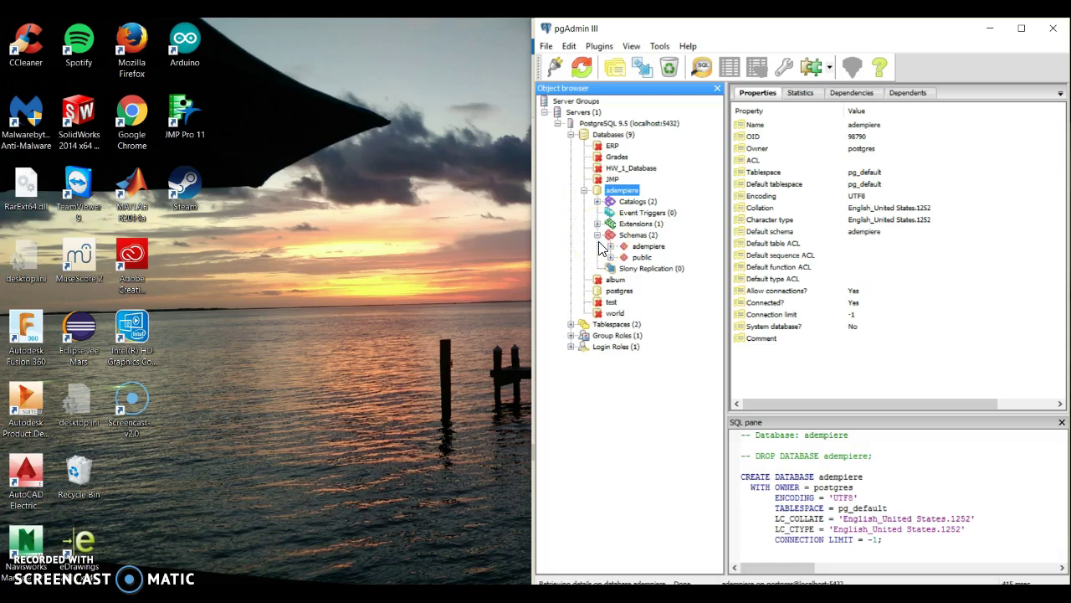
pyautogui.click(611, 246)
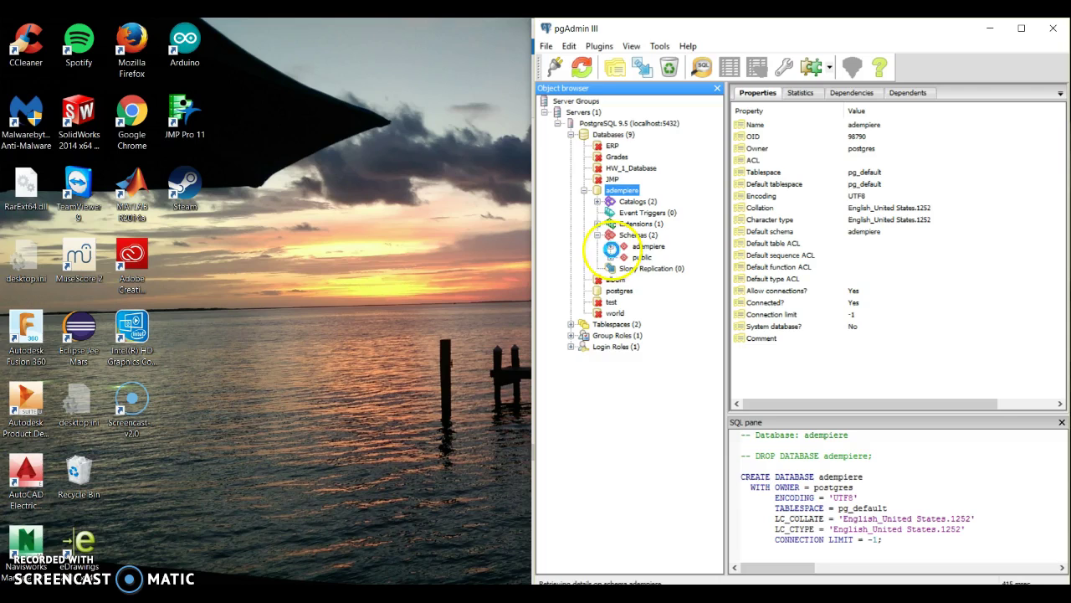
pyautogui.click(611, 247)
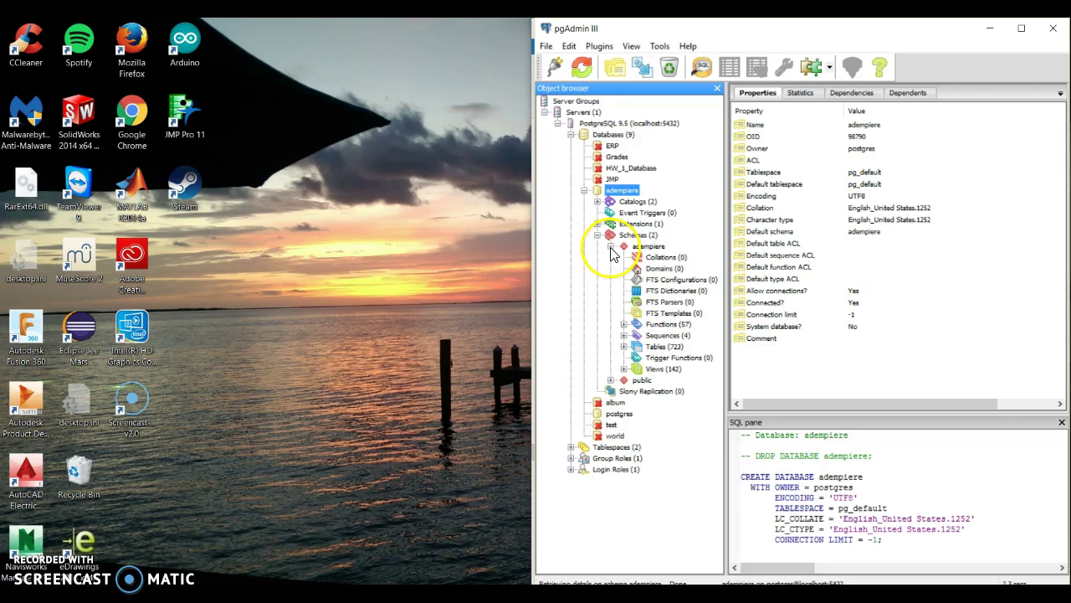
# - Examine the imported tables and views of the adempiere schema
pyautogui.click(646, 346)
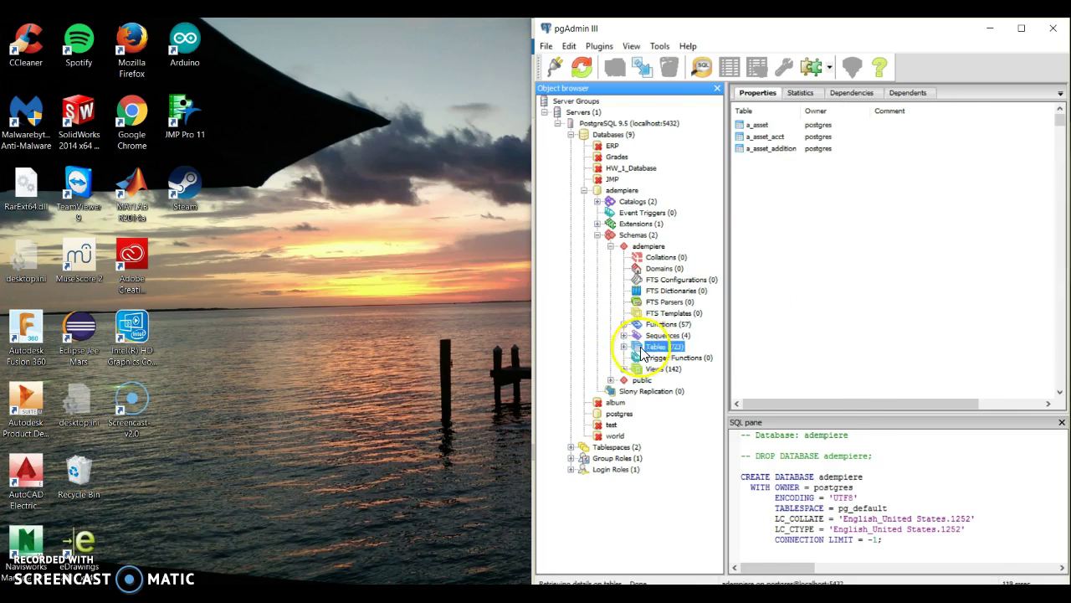
pyautogui.click(624, 346)
pyautogui.scroll(-3, 629, 338)
pyautogui.scroll(3, 629, 318)
pyautogui.click(623, 203)
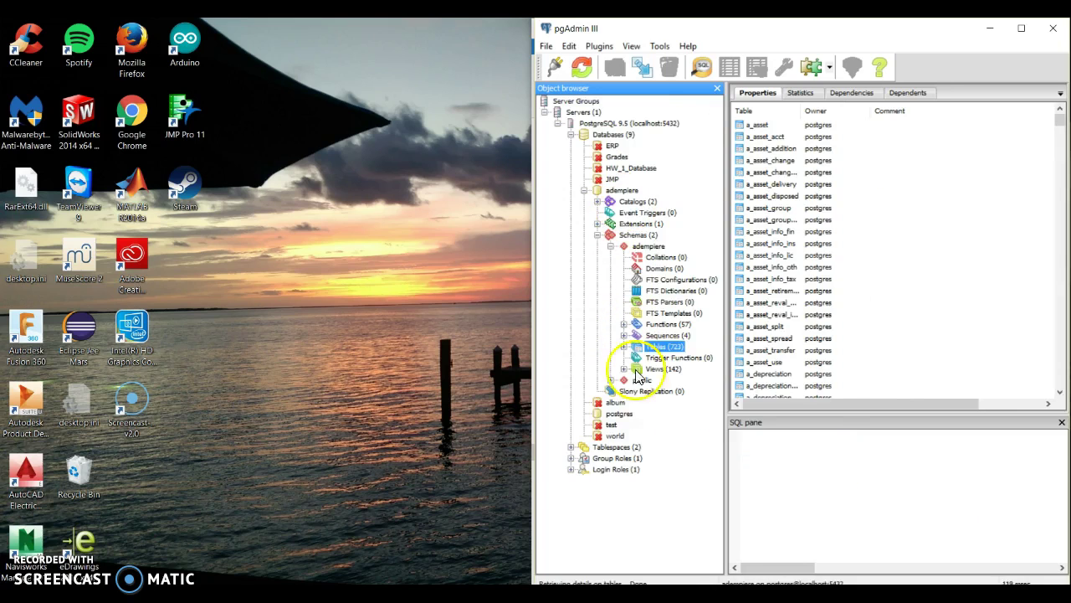
pyautogui.click(623, 369)
pyautogui.scroll(5, 627, 354)
pyautogui.click(623, 235)
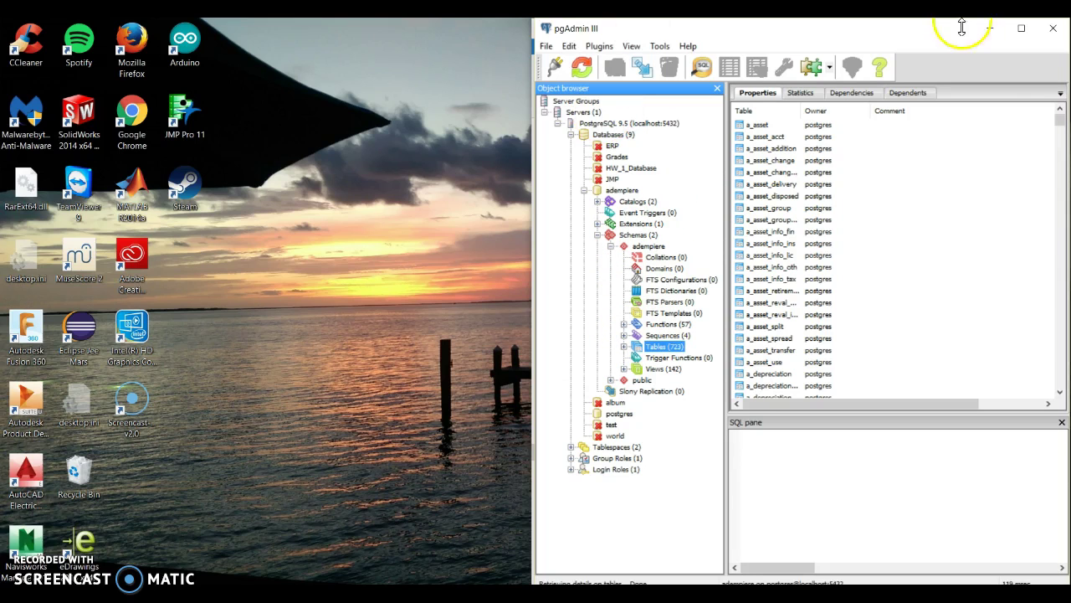
# - Minimize pgAdmin III and run RUN_Adempiere.bat from the utils folder to start the Adempiere client
pyautogui.click(989, 27)
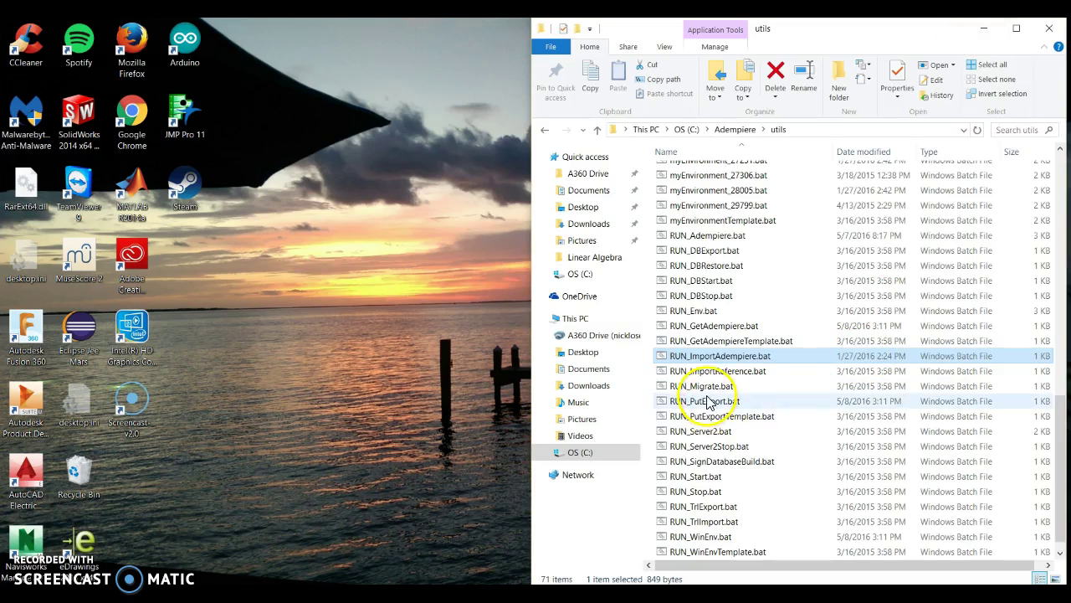
pyautogui.scroll(-1, 691, 419)
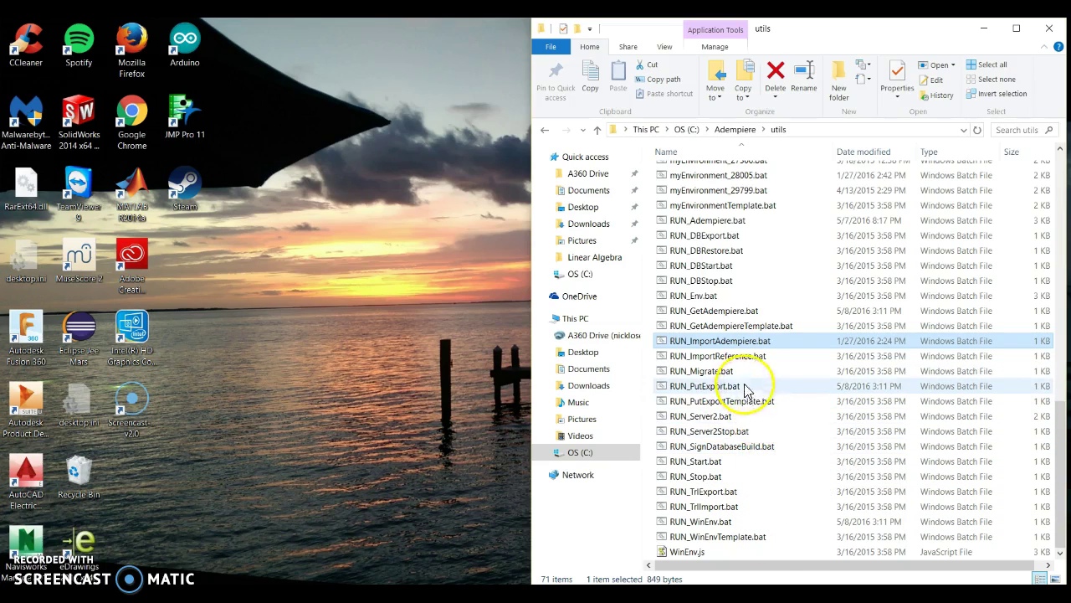
pyautogui.doubleClick(740, 224)
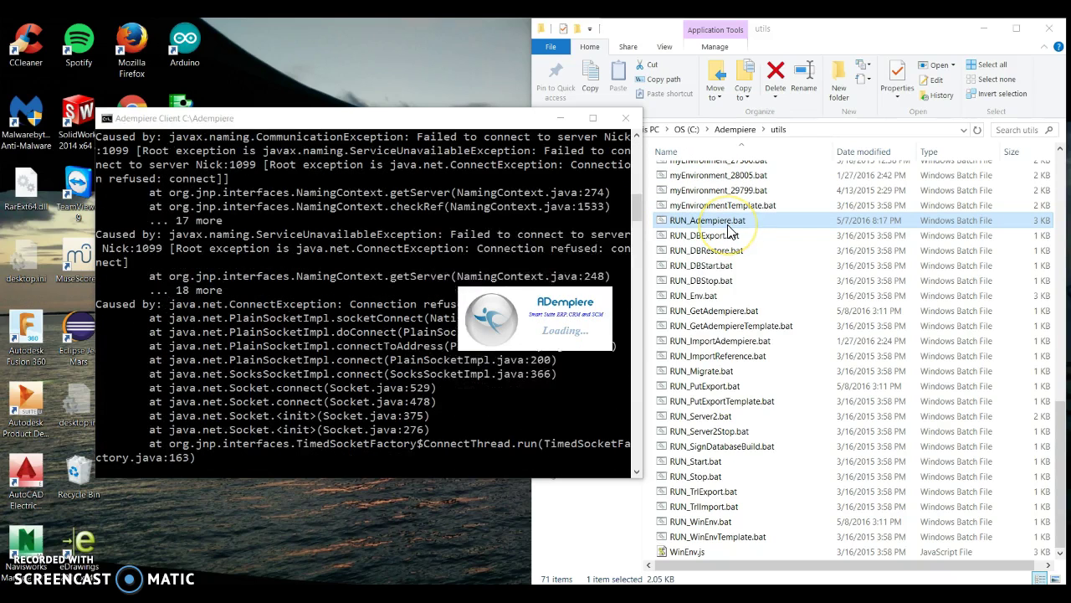
# - Open the server connection settings from the login window and test the database and application server connections
pyautogui.click(593, 288)
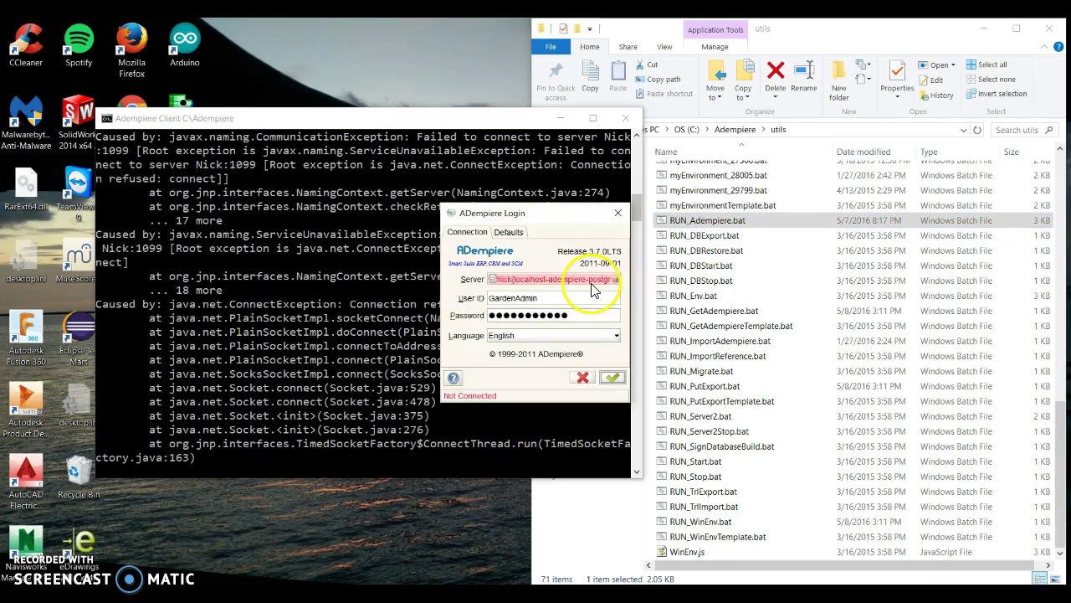
pyautogui.click(591, 279)
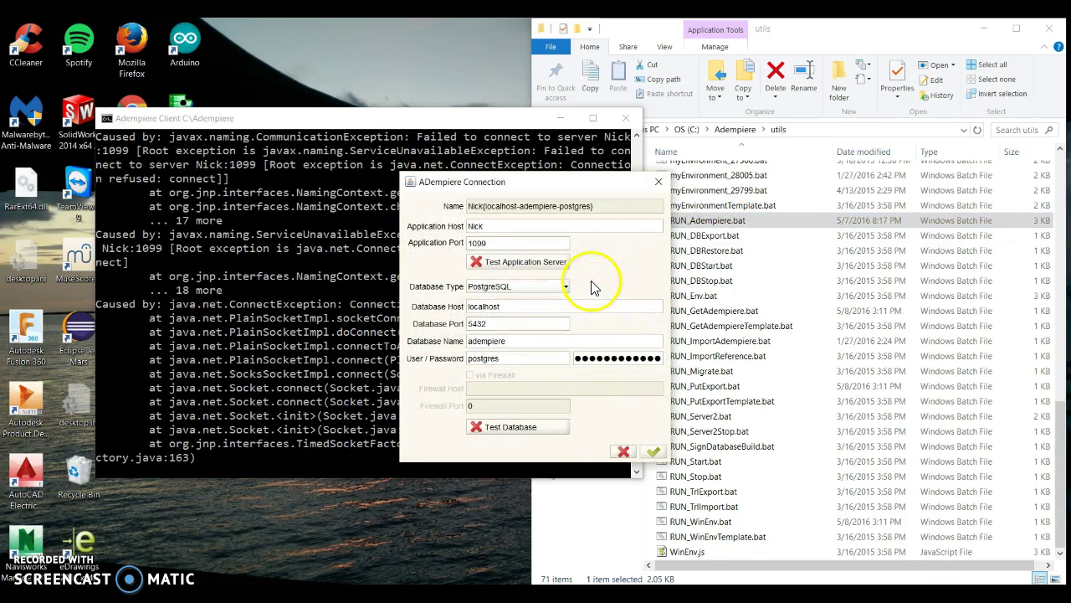
pyautogui.moveTo(564, 183); pyautogui.dragTo(347, 190)
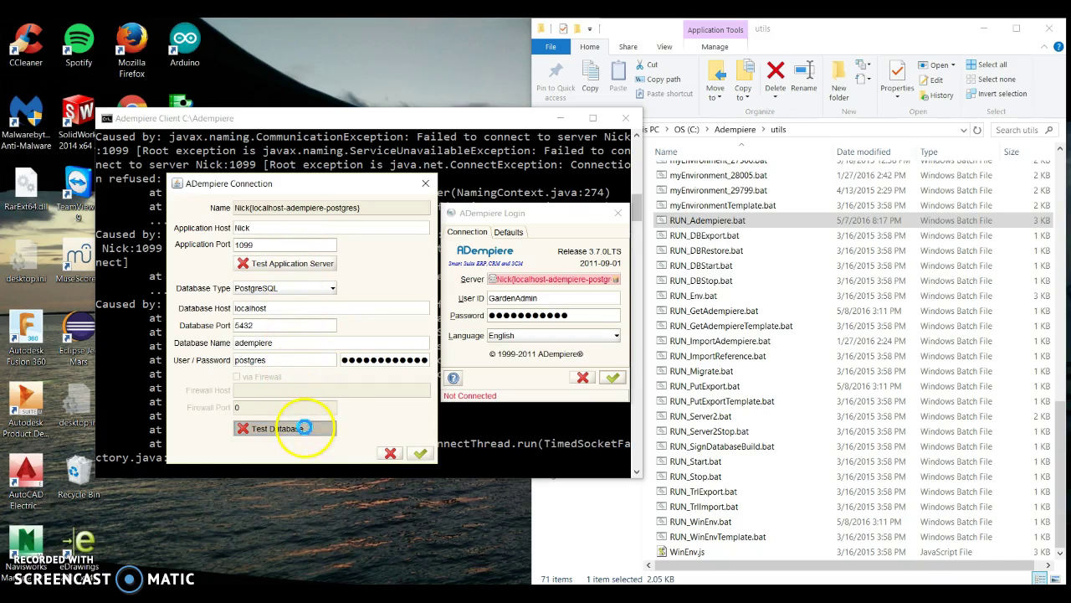
pyautogui.click(304, 428)
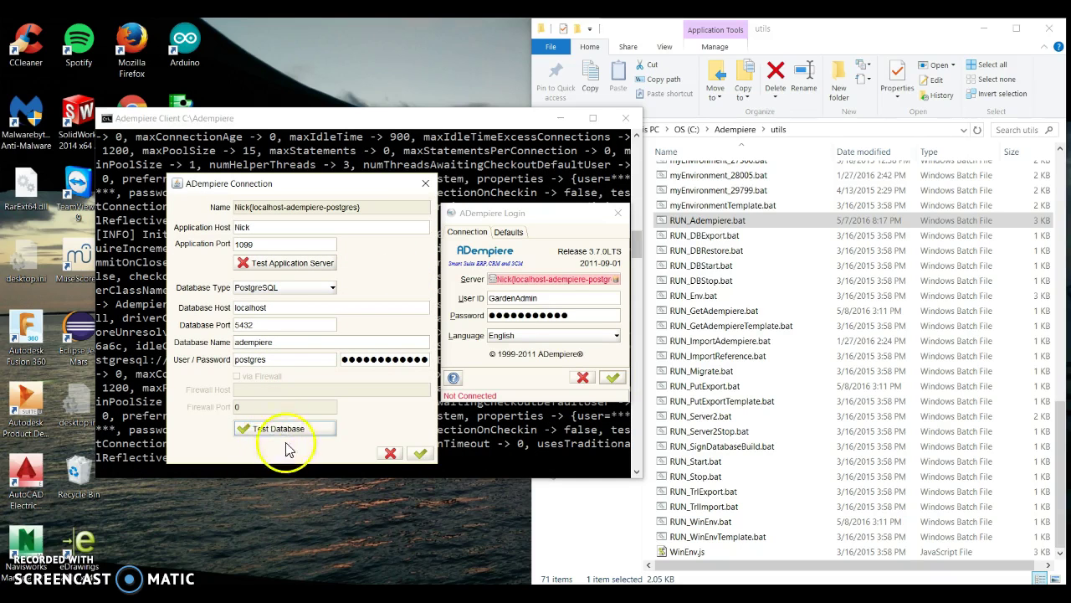
pyautogui.click(265, 265)
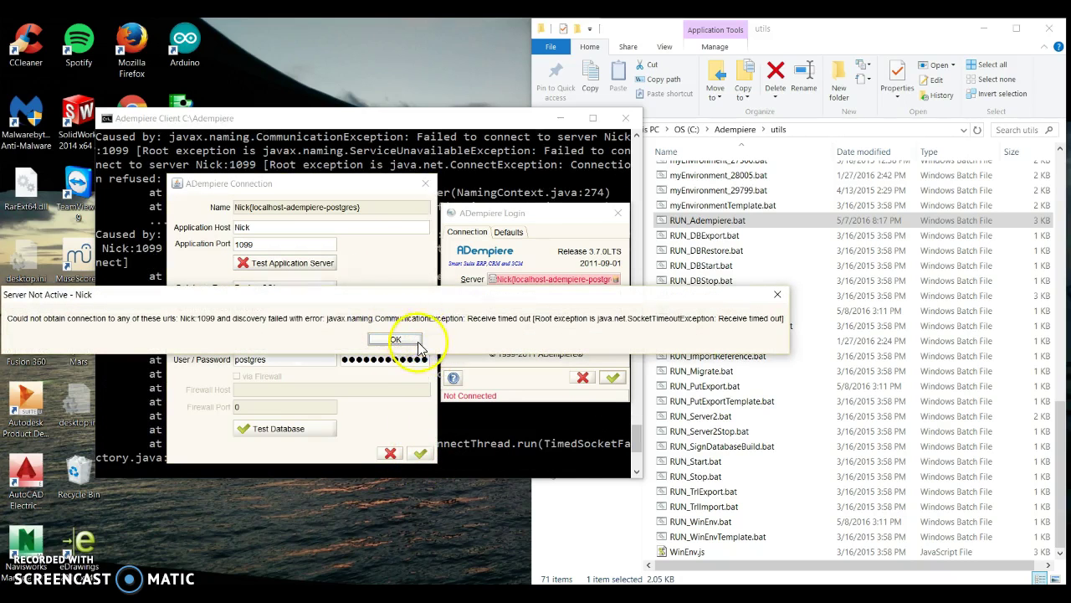
pyautogui.click(405, 340)
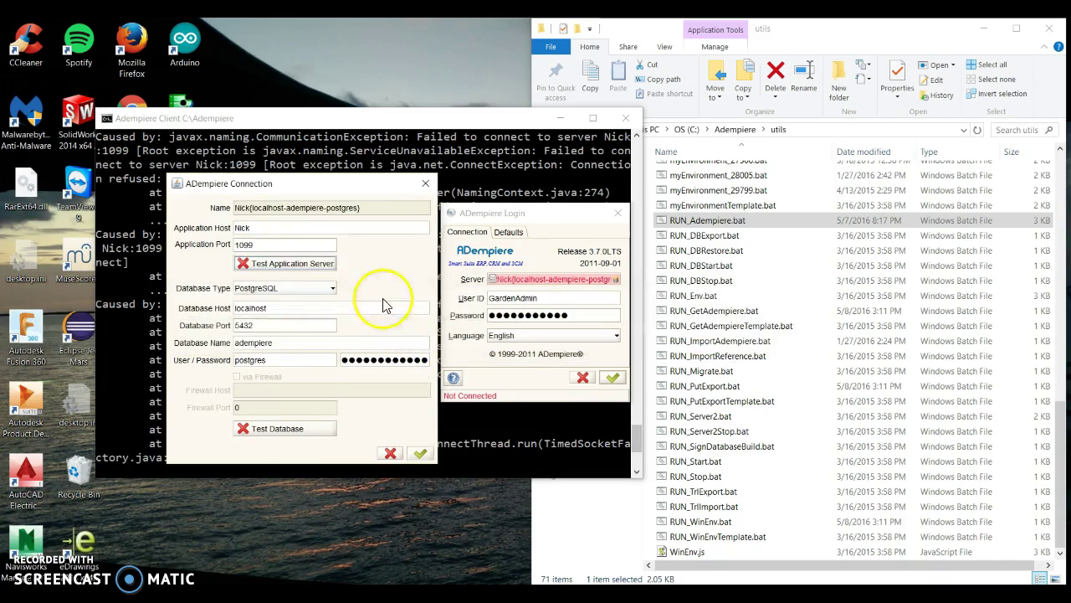
# - Retest the database connection and accept the server connection settings for the login
pyautogui.click(270, 430)
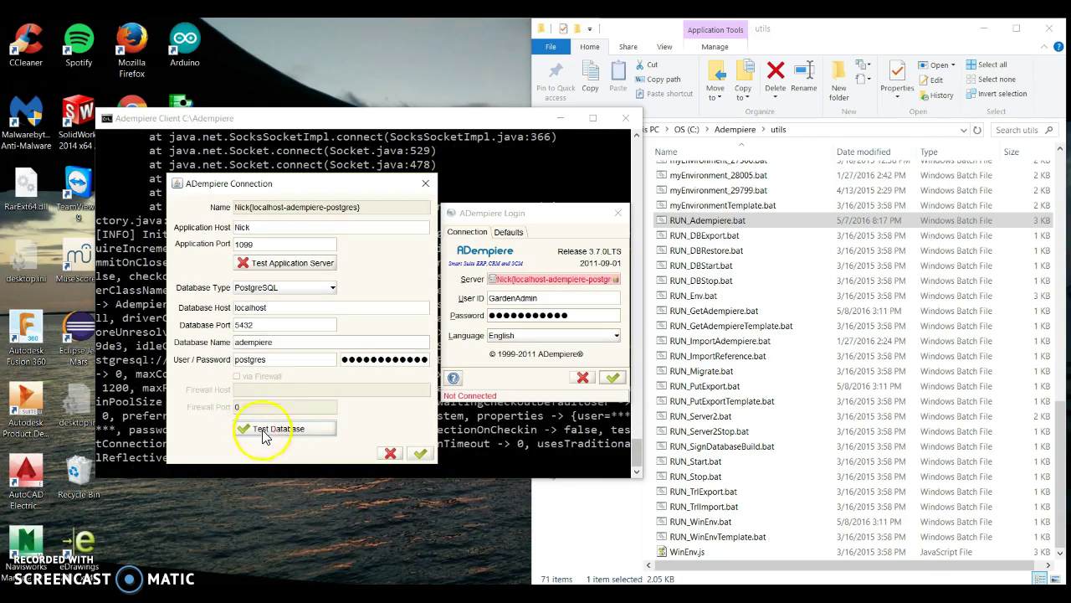
pyautogui.click(420, 453)
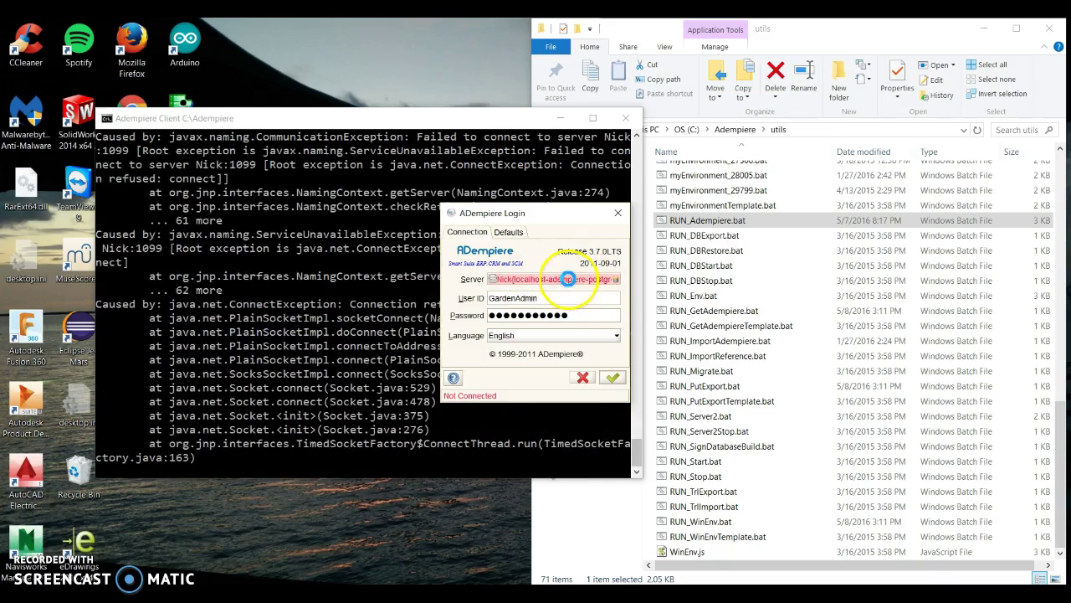
pyautogui.click(569, 280)
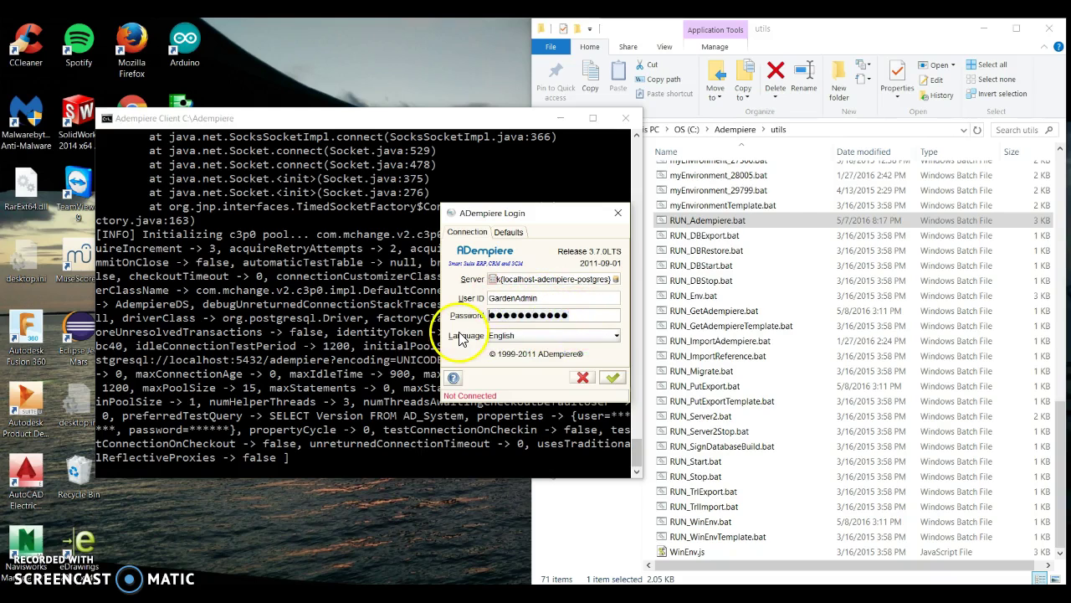
# - Log in as GardenAdmin with the account password and accept the GardenWorld Admin role with the Fertilizer organization and warehouse
pyautogui.write('r')
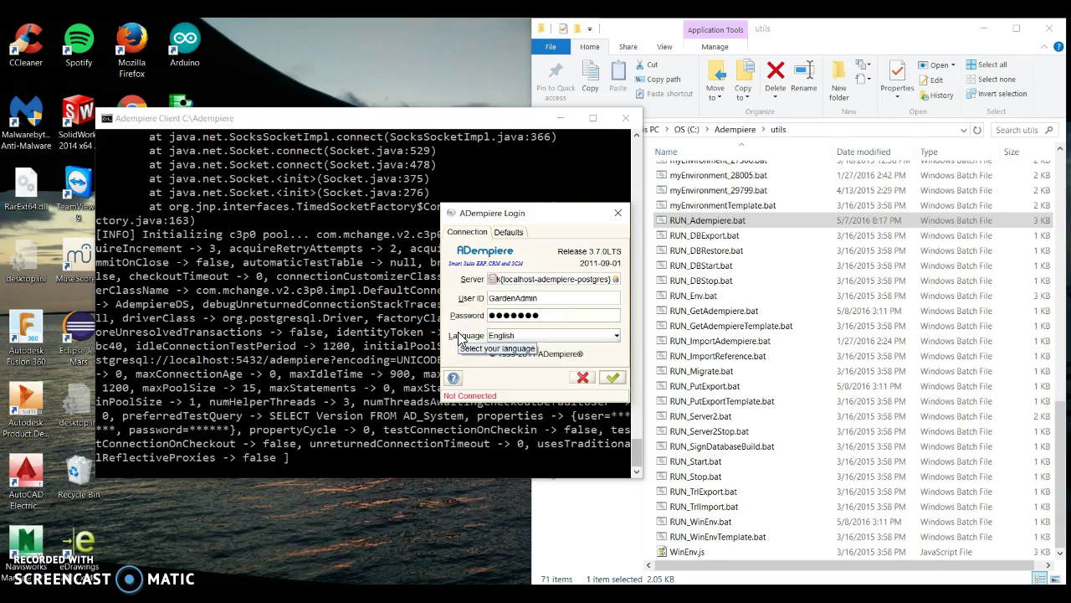
pyautogui.click(609, 379)
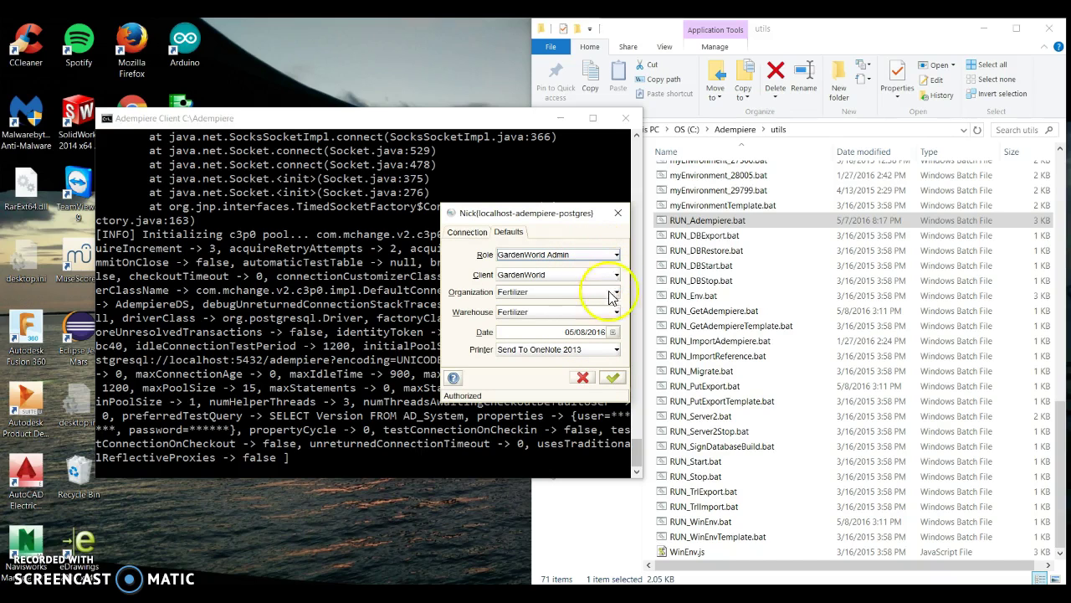
pyautogui.click(609, 377)
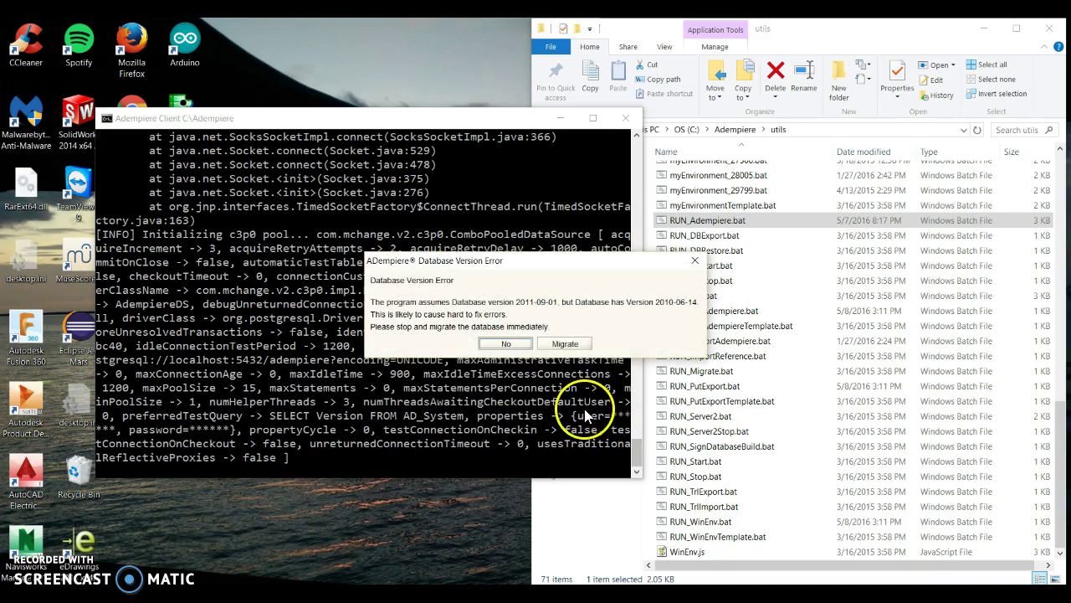
# - Decline the database migration and maximize the Adempiere main window
pyautogui.click(506, 344)
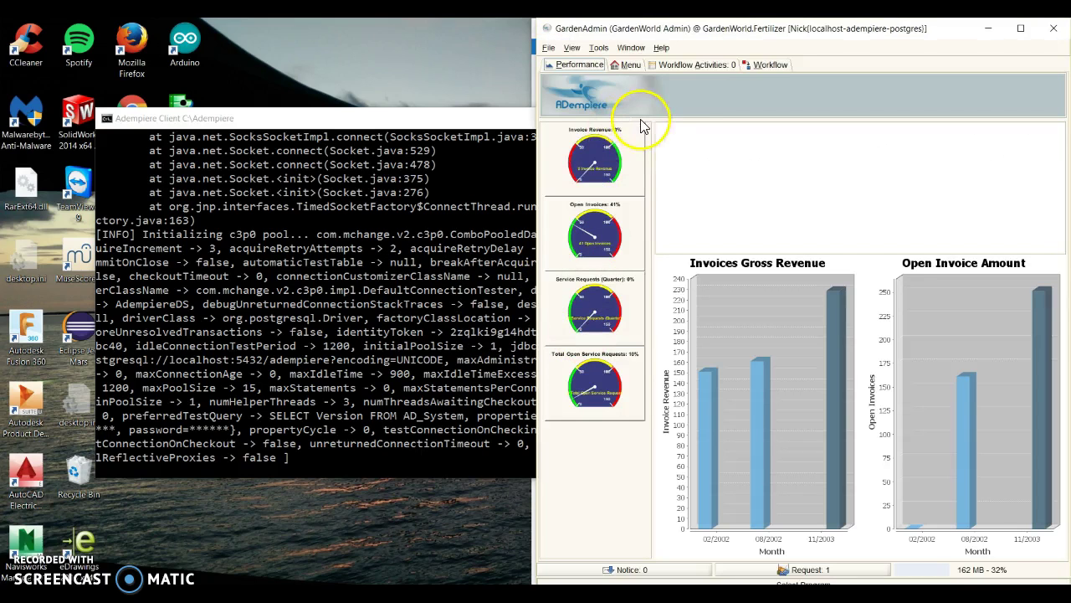
pyautogui.moveTo(711, 29); pyautogui.dragTo(552, 2)
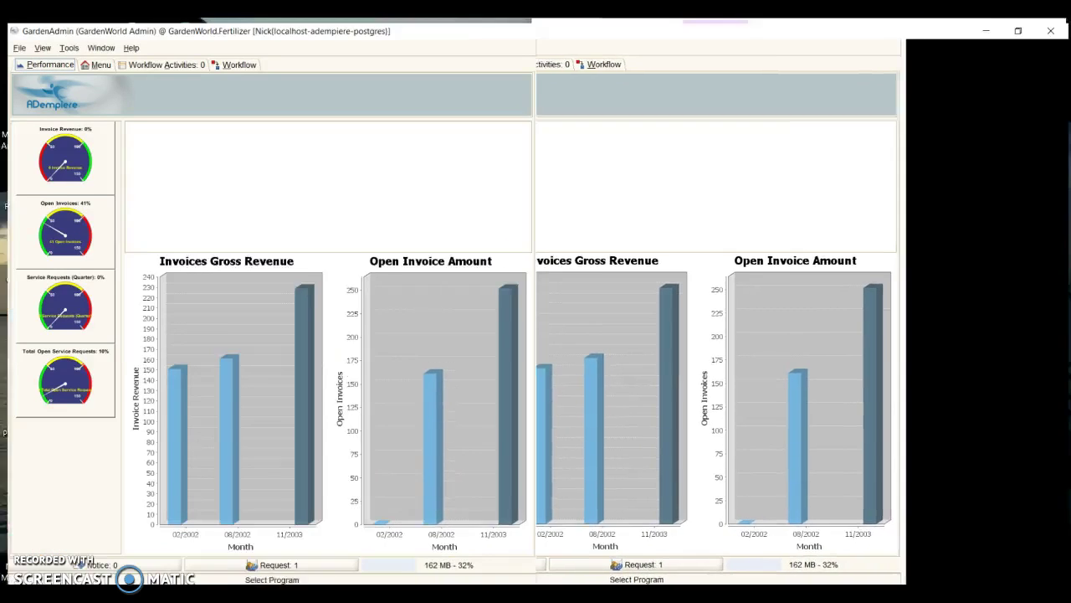